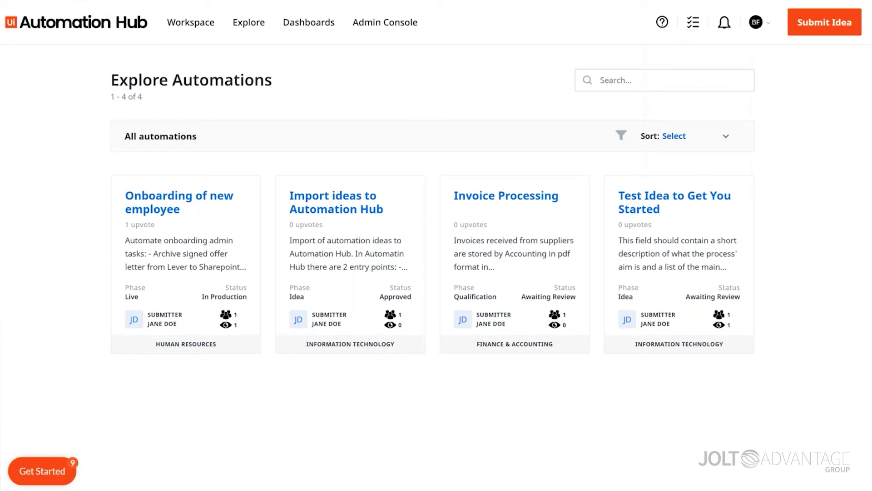
- Look over the help resources and the account and language options, then dismiss them
{"action": "left_click", "coordinate": [662, 22]}
{"action": "left_click", "coordinate": [757, 22]}
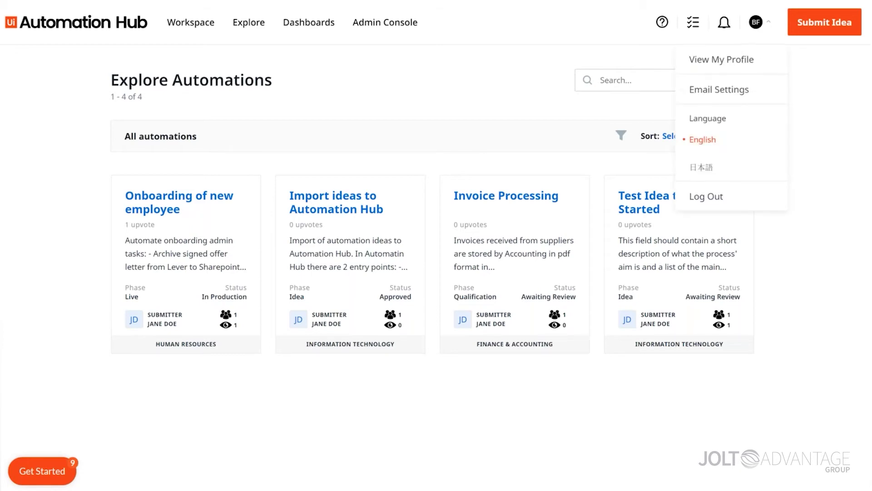
{"action": "left_click", "coordinate": [603, 107]}
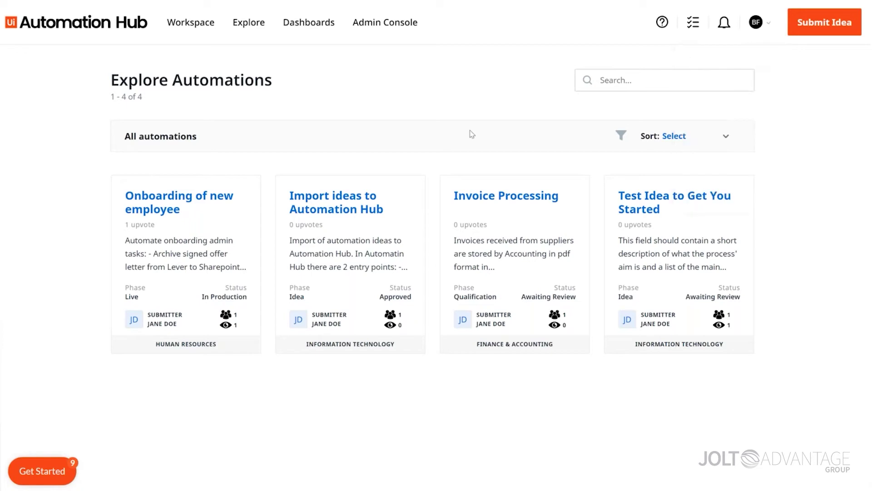
- Review the automation filter options, close the filter panel, and list the sort choices
{"action": "left_click", "coordinate": [621, 136]}
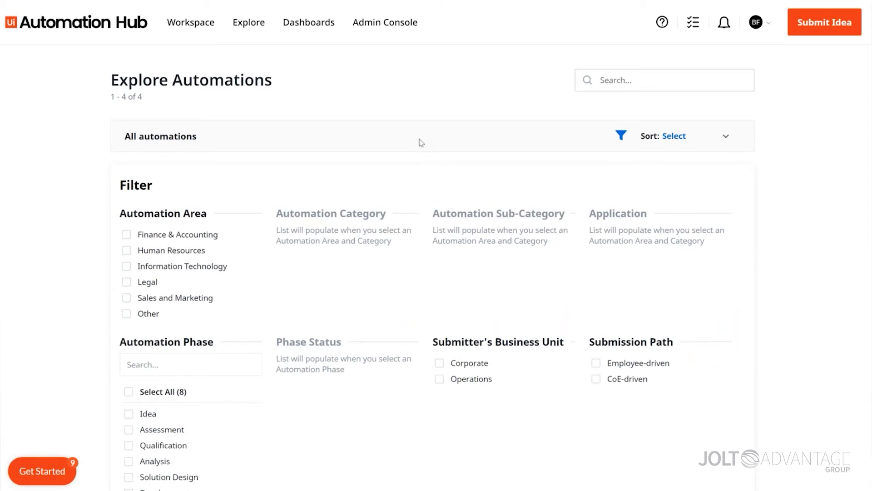
{"action": "scroll", "coordinate": [421, 143], "scroll_direction": "down", "scroll_amount": 2}
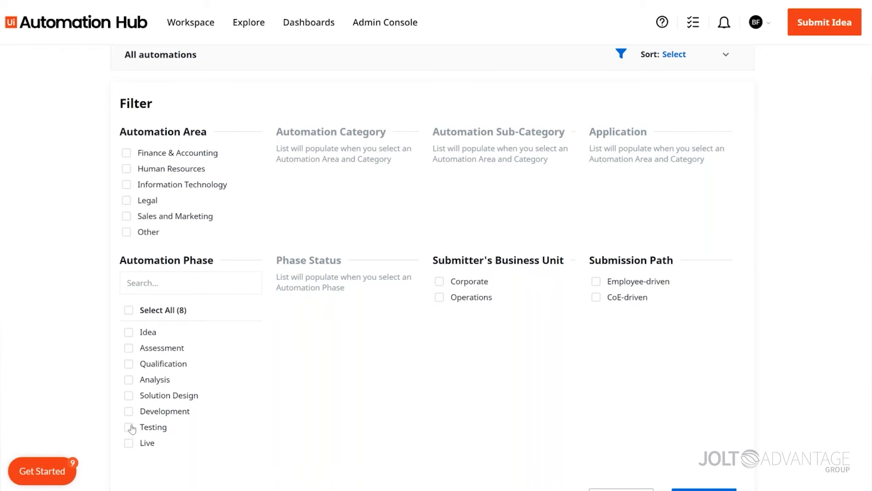
{"action": "scroll", "coordinate": [131, 427], "scroll_direction": "up", "scroll_amount": 2}
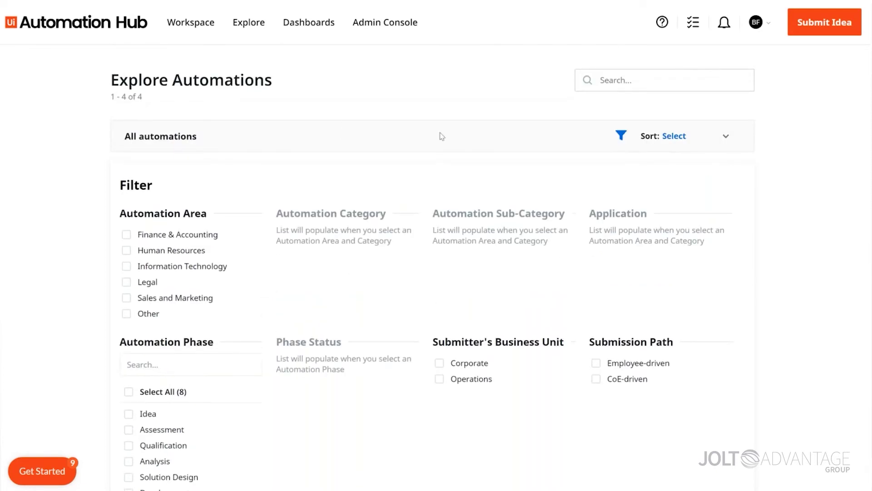
{"action": "left_click", "coordinate": [726, 138]}
{"action": "left_click", "coordinate": [622, 136]}
- Sort the automations alphabetically and open the Import ideas to Automation Hub idea
{"action": "left_click", "coordinate": [727, 137]}
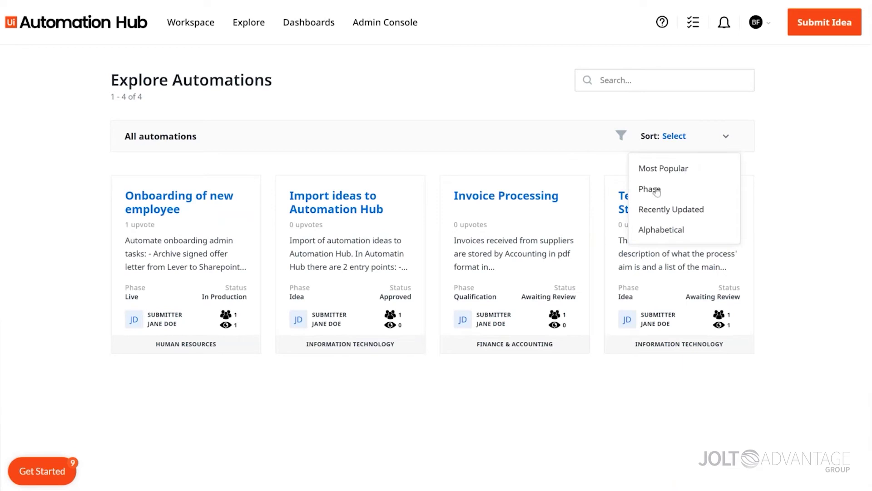
{"action": "left_click", "coordinate": [662, 230]}
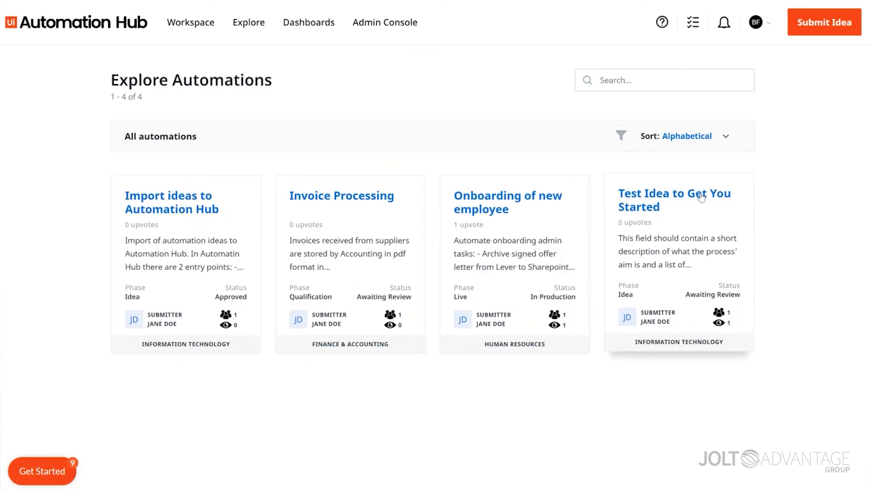
{"action": "left_click", "coordinate": [198, 209]}
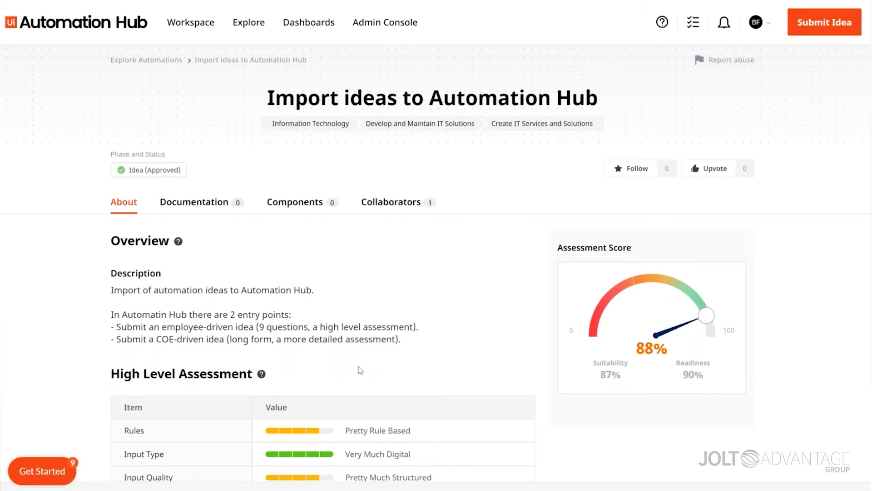
- Read the Import ideas to Automation Hub page down to the Comments box, then return to the top
{"action": "scroll", "coordinate": [361, 370], "scroll_direction": "down", "scroll_amount": 3}
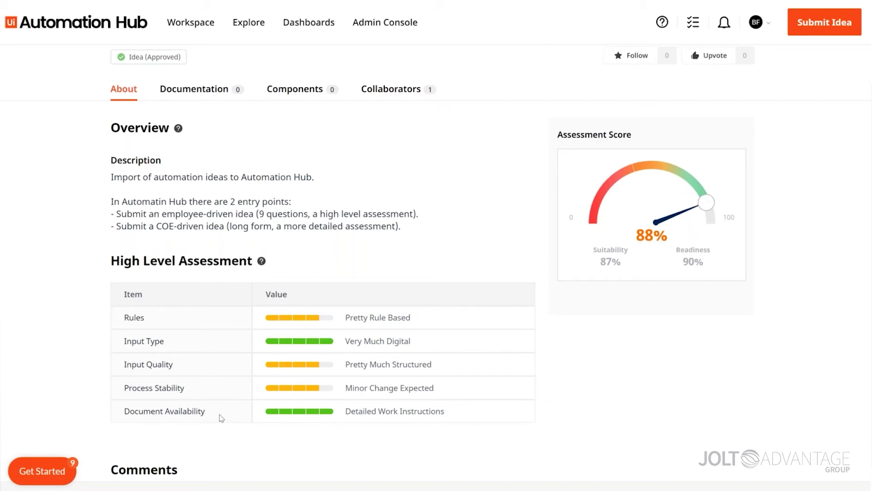
{"action": "scroll", "coordinate": [214, 394], "scroll_direction": "down", "scroll_amount": 2}
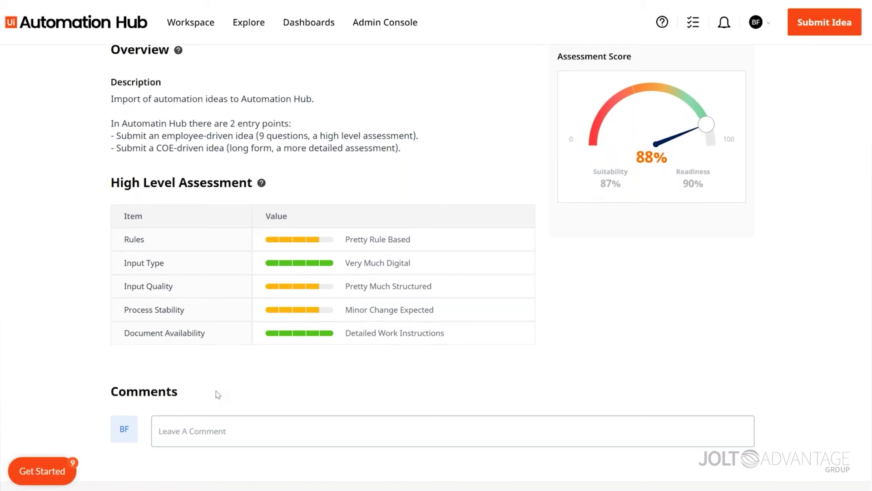
{"action": "scroll", "coordinate": [217, 412], "scroll_direction": "down", "scroll_amount": 2}
{"action": "left_click", "coordinate": [270, 361]}
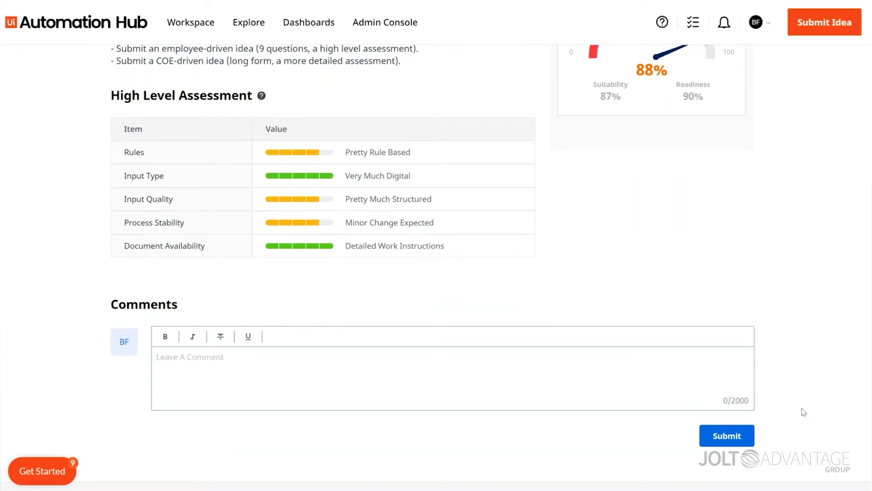
{"action": "scroll", "coordinate": [636, 318], "scroll_direction": "up", "scroll_amount": 6}
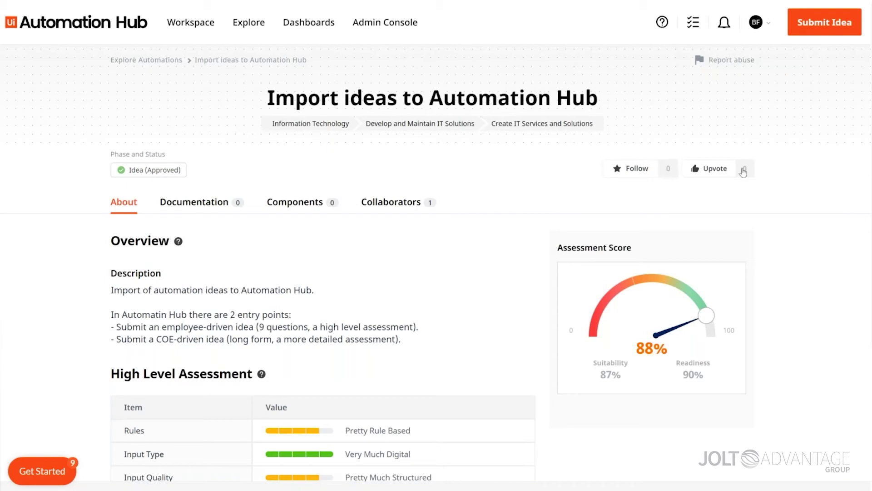
- Upvote and follow Import ideas to Automation Hub, then go back to Explore Automations
{"action": "left_click", "coordinate": [705, 171]}
{"action": "left_click", "coordinate": [626, 171]}
{"action": "left_click", "coordinate": [78, 20]}
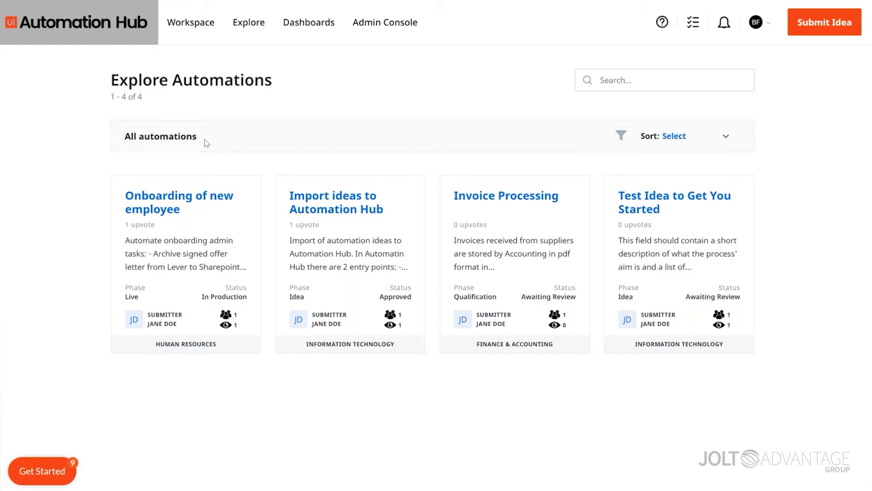
- Start a new CoE-driven idea submission from Submit Idea
{"action": "left_click", "coordinate": [808, 18]}
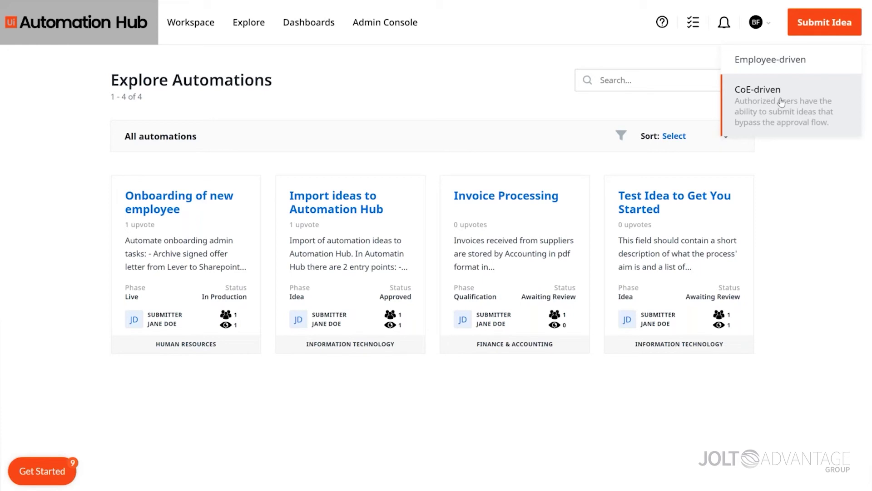
{"action": "left_click", "coordinate": [782, 102]}
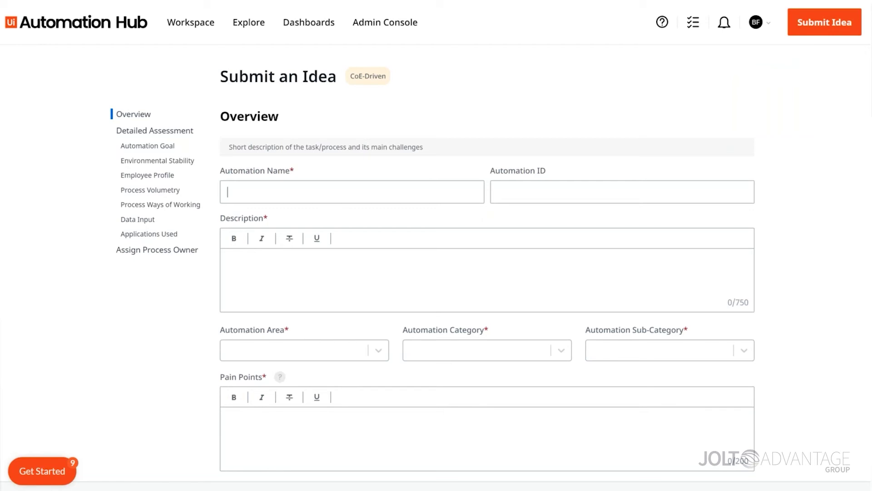
- Name the idea 'Salary Converter - MX to US' with ID 000201 and a MX-to-US salary-conversion description
{"action": "type", "text": "Salary Converter - MX "}
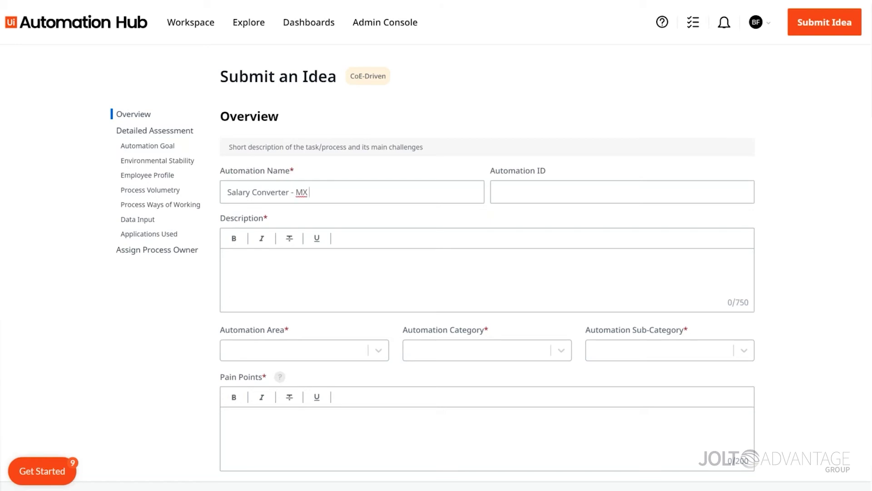
{"action": "type", "text": "to US"}
{"action": "left_click", "coordinate": [538, 199]}
{"action": "type", "text": "000201"}
{"action": "left_click", "coordinate": [489, 261]}
{"action": "type", "text": "This automation takes MX salary and converts it to US on demand"}
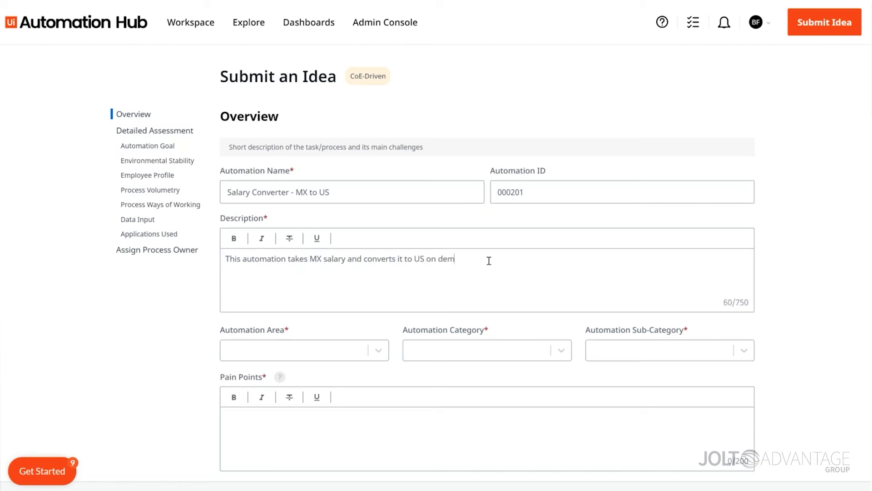
- Set the Automation Area to Human Resources
{"action": "left_click", "coordinate": [379, 352]}
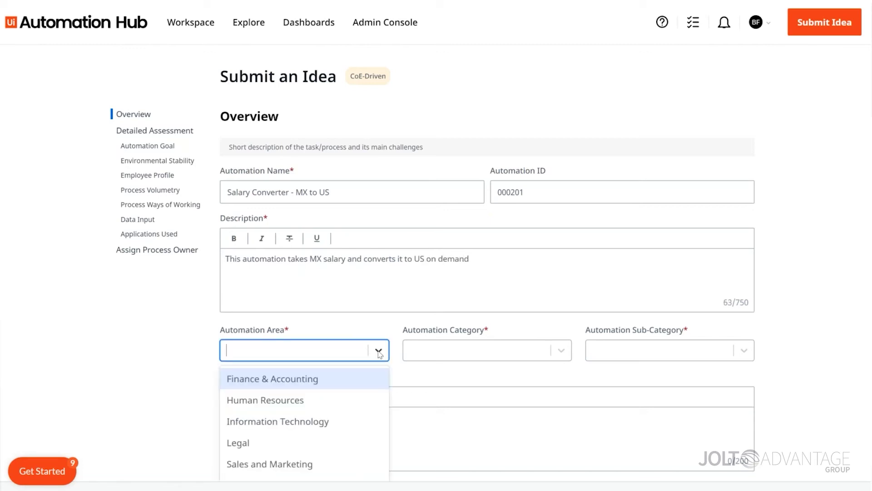
{"action": "left_click", "coordinate": [318, 401]}
{"action": "left_click", "coordinate": [562, 353]}
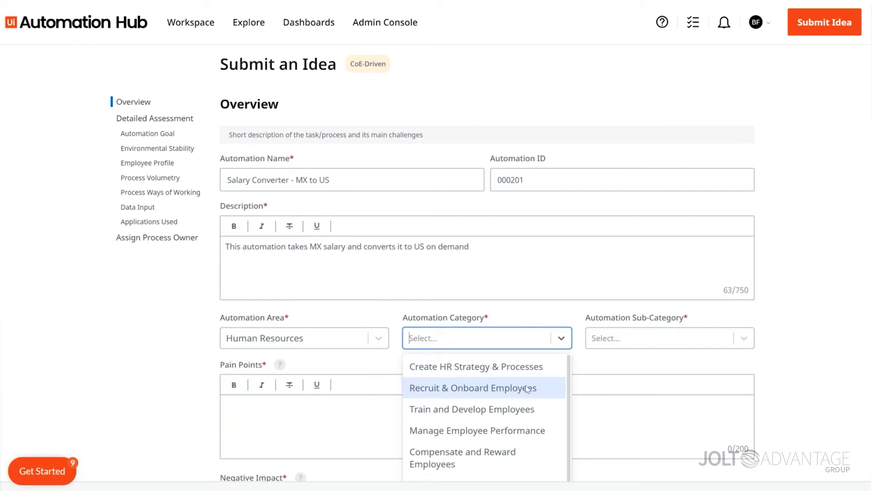
- Set the category to Compensate and Reward Employees and the sub-category to Manage compensation
{"action": "left_click", "coordinate": [478, 388]}
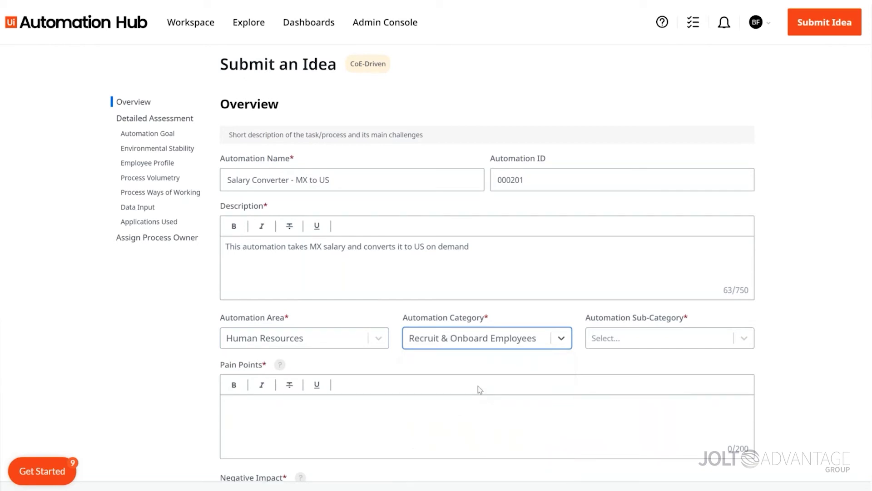
{"action": "left_click", "coordinate": [743, 338]}
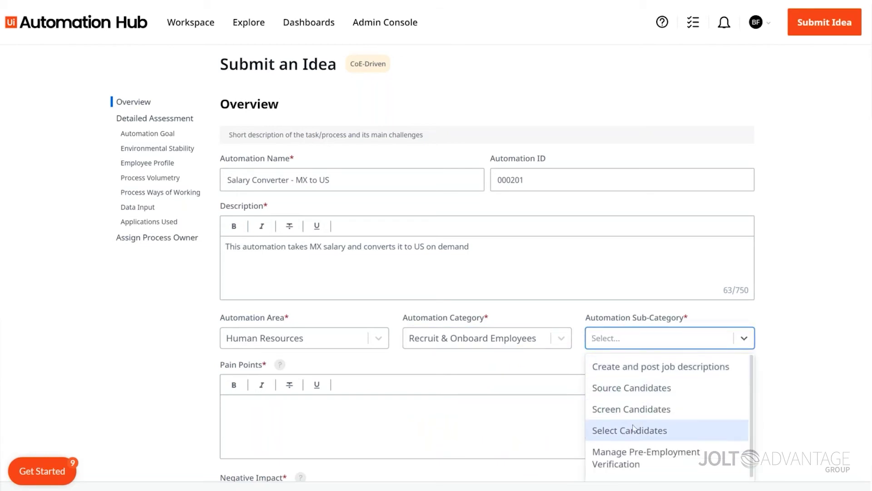
{"action": "left_click", "coordinate": [562, 337]}
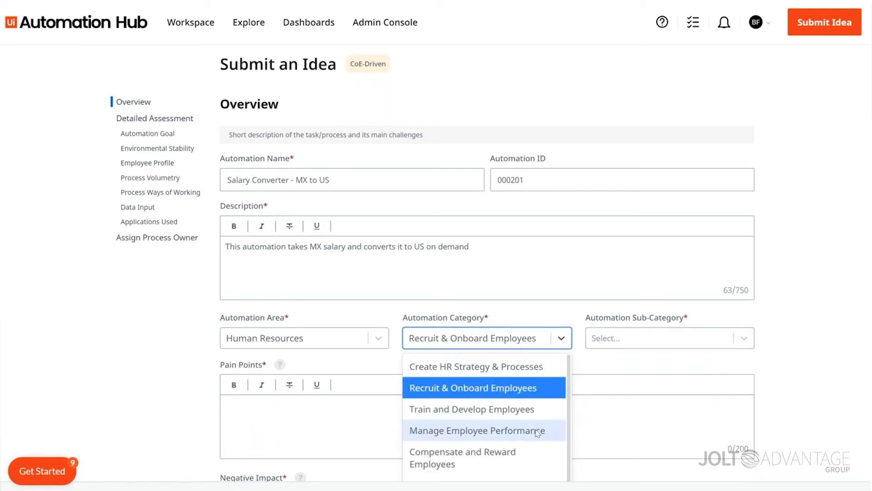
{"action": "left_click", "coordinate": [504, 450]}
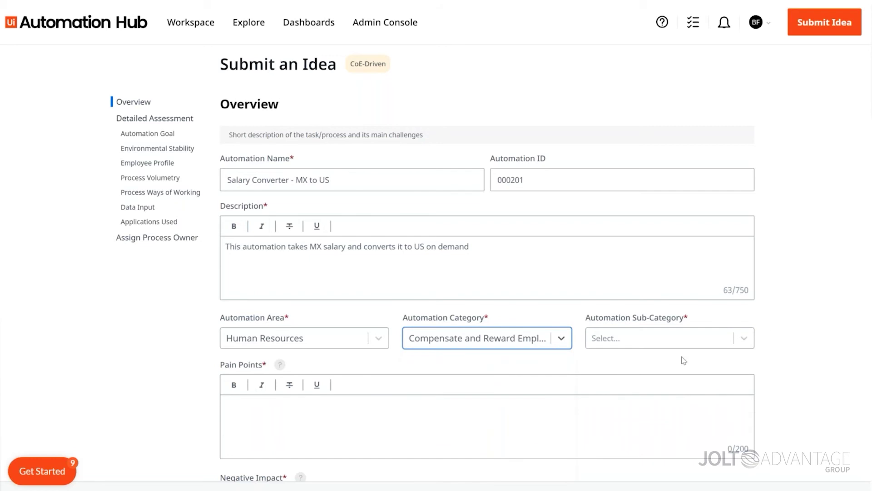
{"action": "left_click", "coordinate": [745, 339]}
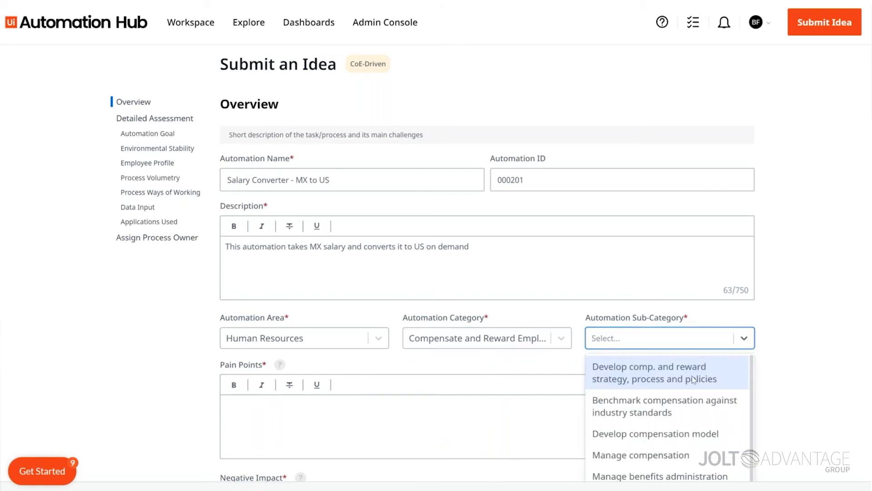
{"action": "scroll", "coordinate": [692, 375], "scroll_direction": "down", "scroll_amount": 1}
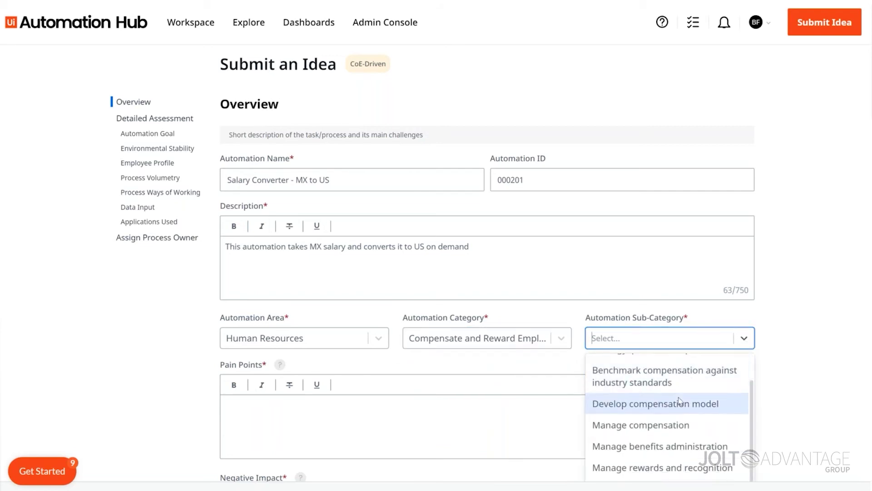
{"action": "left_click", "coordinate": [632, 424]}
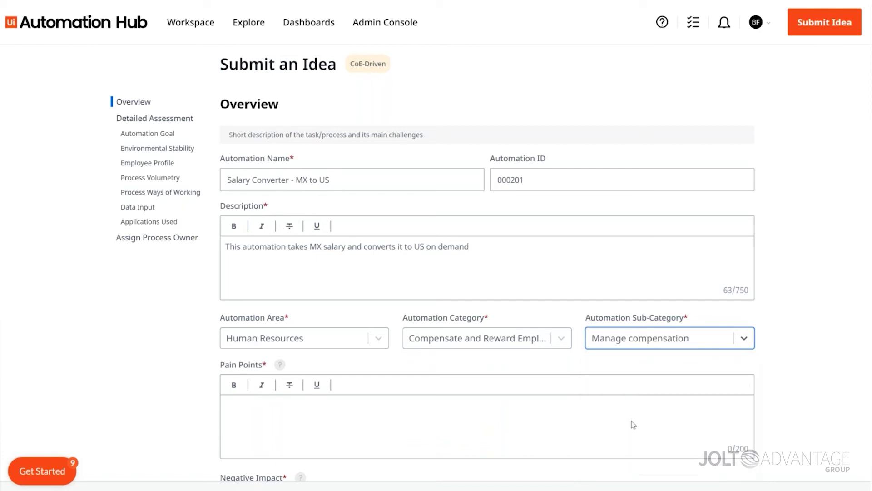
- Describe the slow, unstable system-to-system pain points and the negative impact 'Too many new hires to scale. I become the bottleneck'
{"action": "left_click", "coordinate": [549, 415]}
{"action": "type", "text": "Takes"}
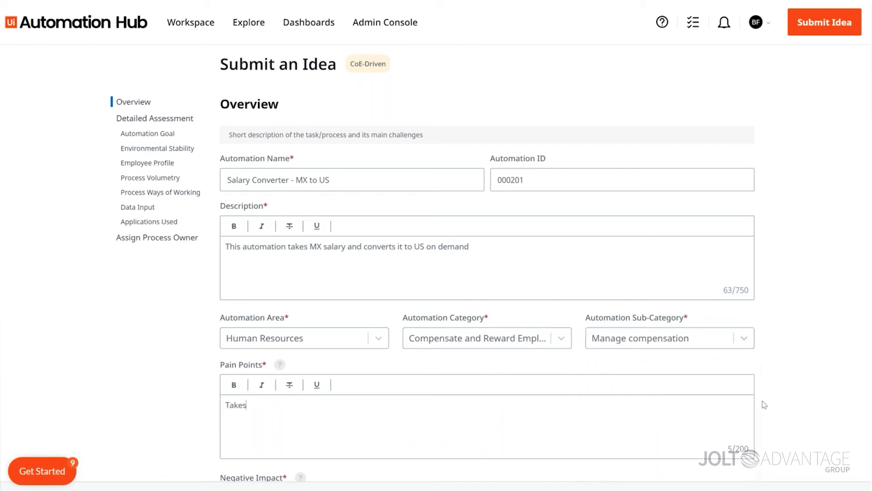
{"action": "type", "text": " too long to go from system to system"}
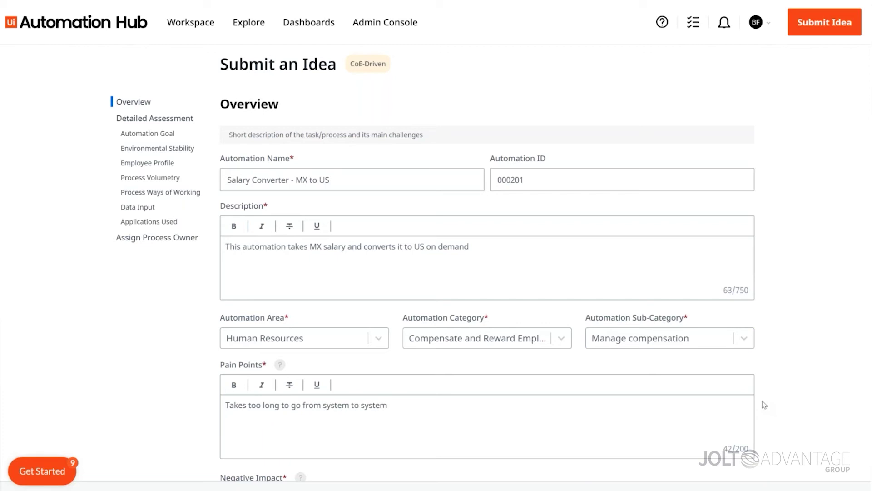
{"action": "type", "text": ". Need something more stable, to run in batches, etc."}
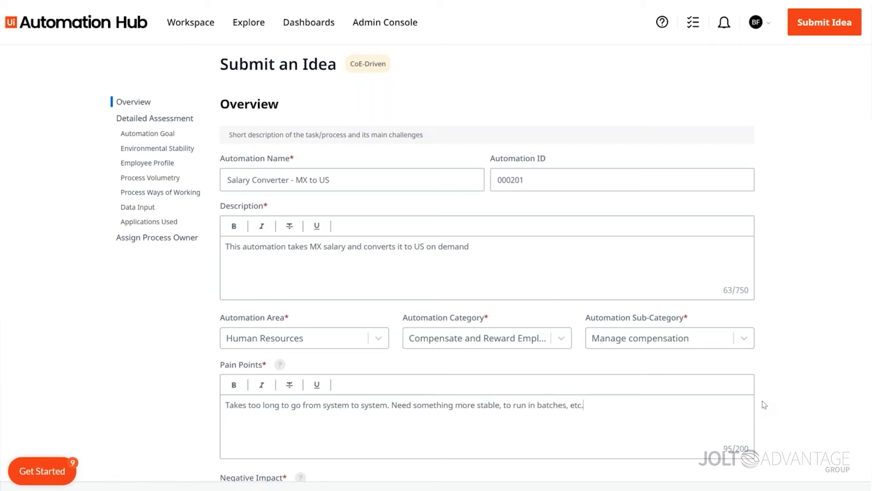
{"action": "scroll", "coordinate": [821, 341], "scroll_direction": "down", "scroll_amount": 6}
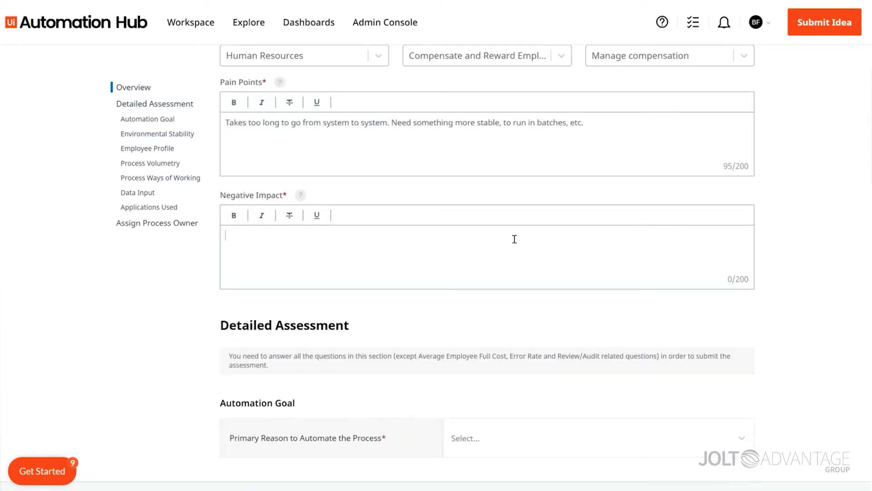
{"action": "left_click", "coordinate": [514, 239]}
{"action": "type", "text": "Too many new hires to scale"}
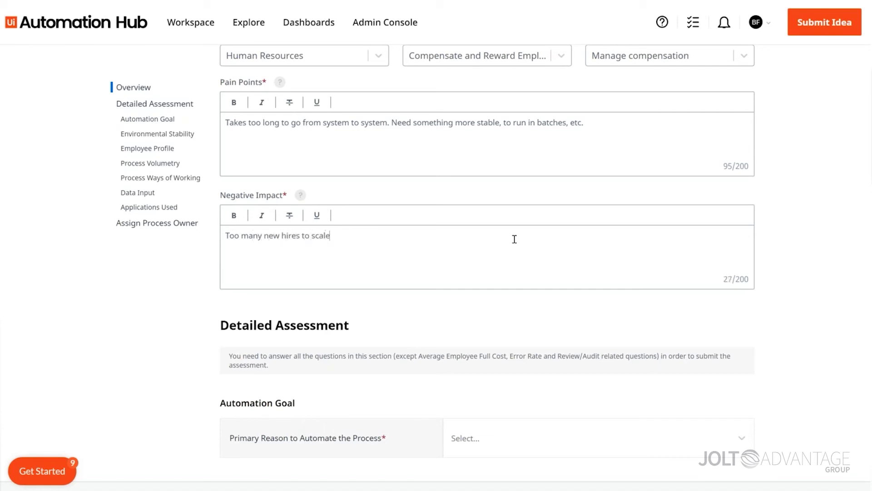
{"action": "type", "text": ". I become the bottleneck"}
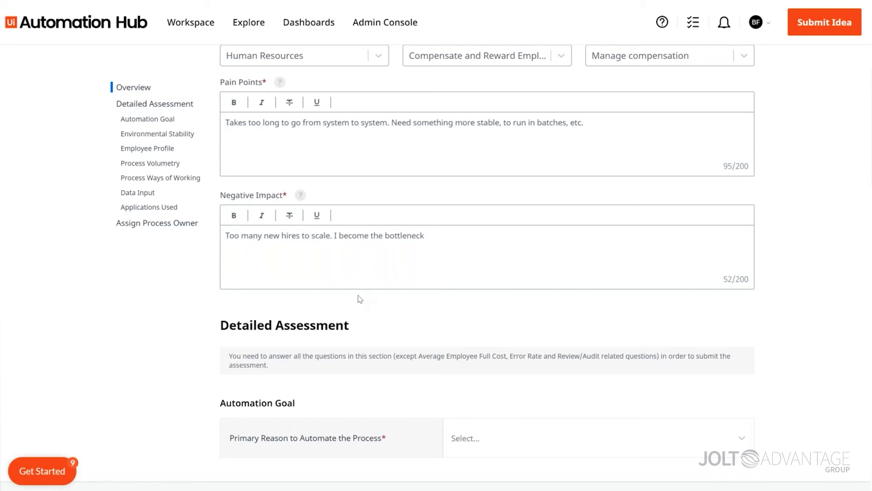
- Choose Productivity as primary reason, Minor change expected for processes, No change expected for applications
{"action": "scroll", "coordinate": [357, 301], "scroll_direction": "down", "scroll_amount": 3}
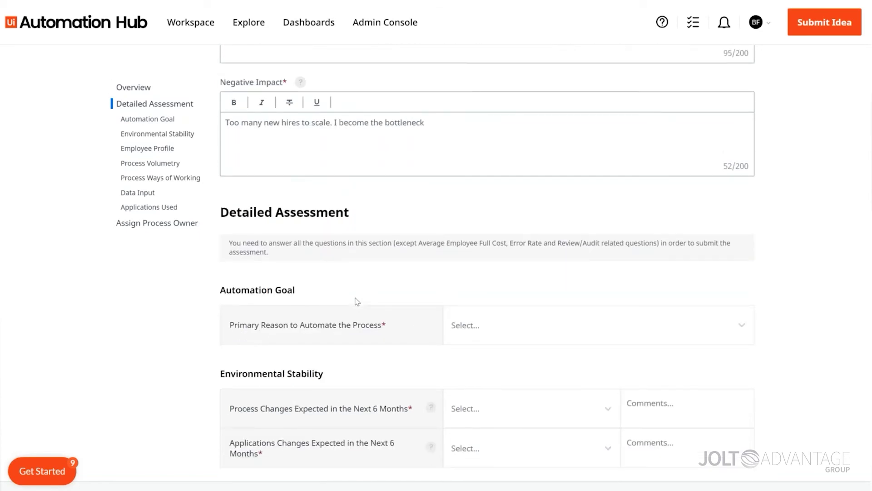
{"action": "left_click", "coordinate": [510, 323]}
{"action": "scroll", "coordinate": [506, 299], "scroll_direction": "down", "scroll_amount": 3}
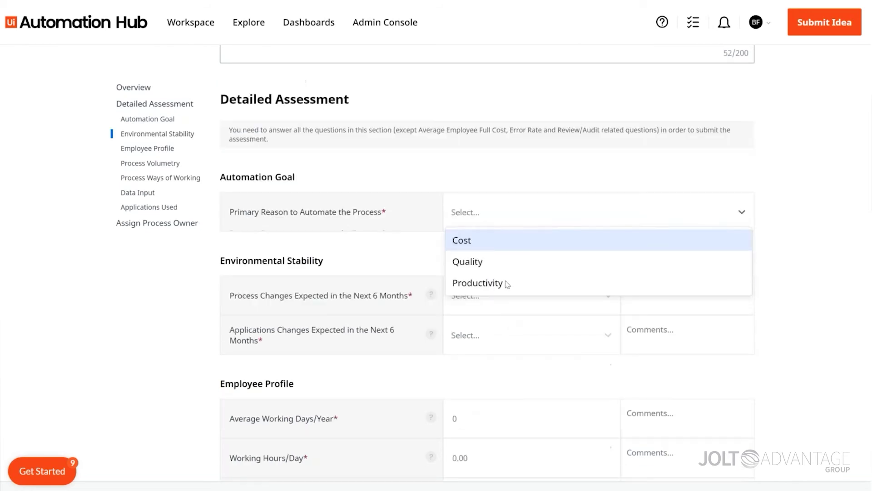
{"action": "left_click", "coordinate": [500, 283]}
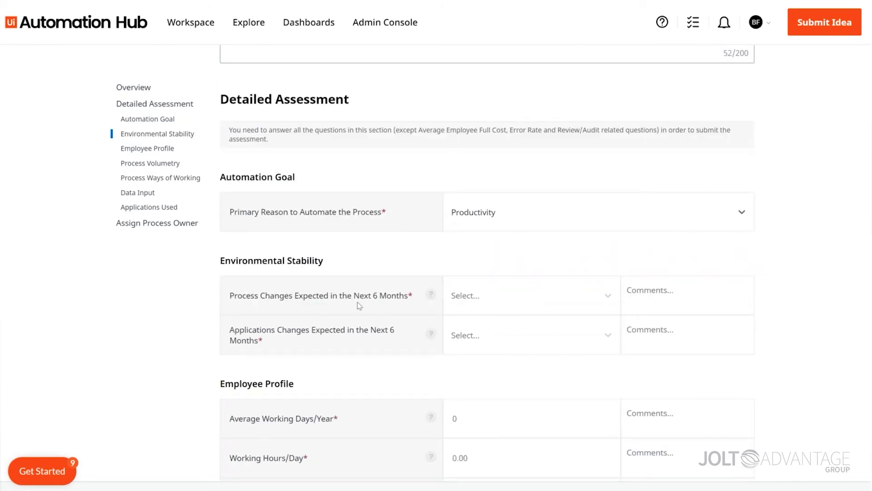
{"action": "left_click", "coordinate": [608, 296]}
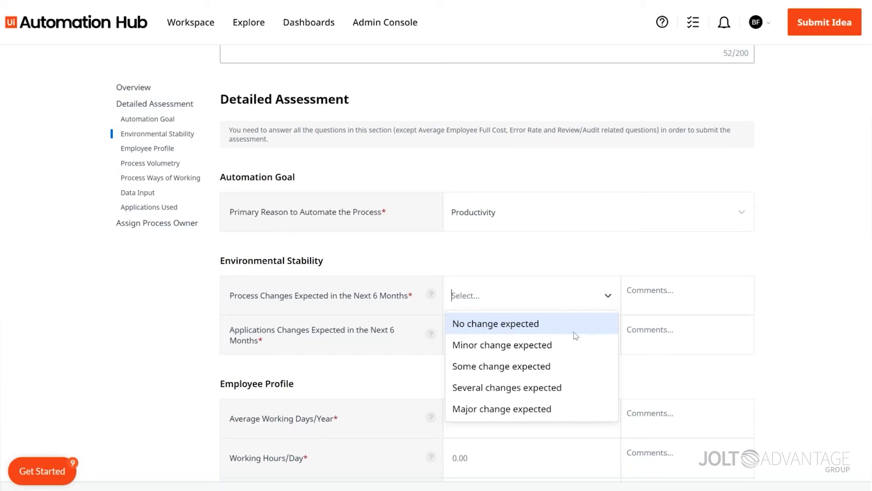
{"action": "left_click", "coordinate": [516, 347]}
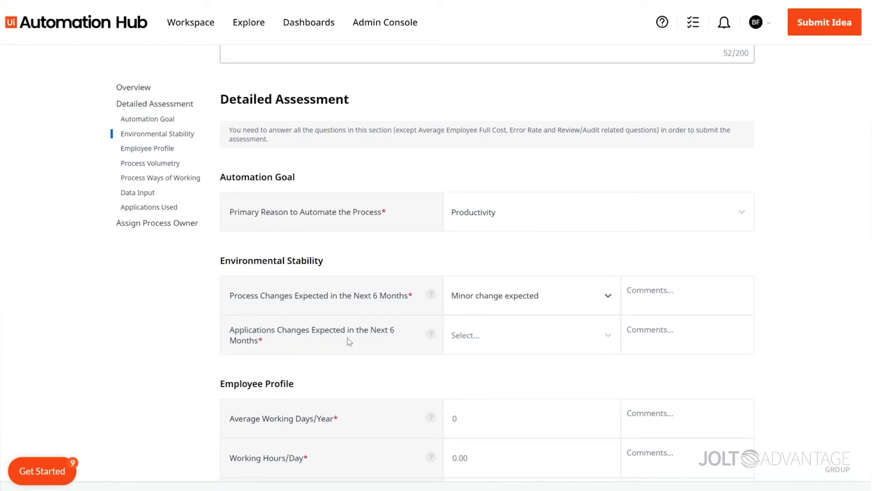
{"action": "left_click", "coordinate": [525, 338]}
{"action": "left_click", "coordinate": [521, 365]}
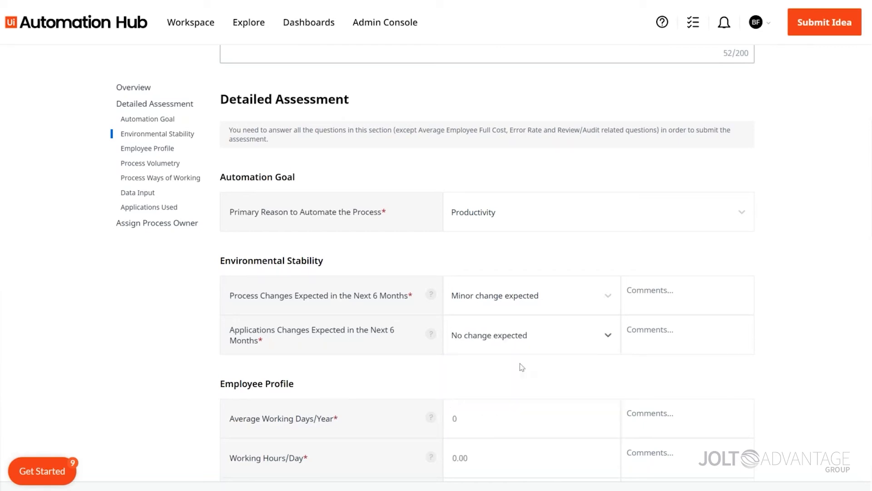
- Enter 252 working days/year, 8 hours/day and a $450000 average employee full cost/year
{"action": "scroll", "coordinate": [520, 366], "scroll_direction": "down", "scroll_amount": 3}
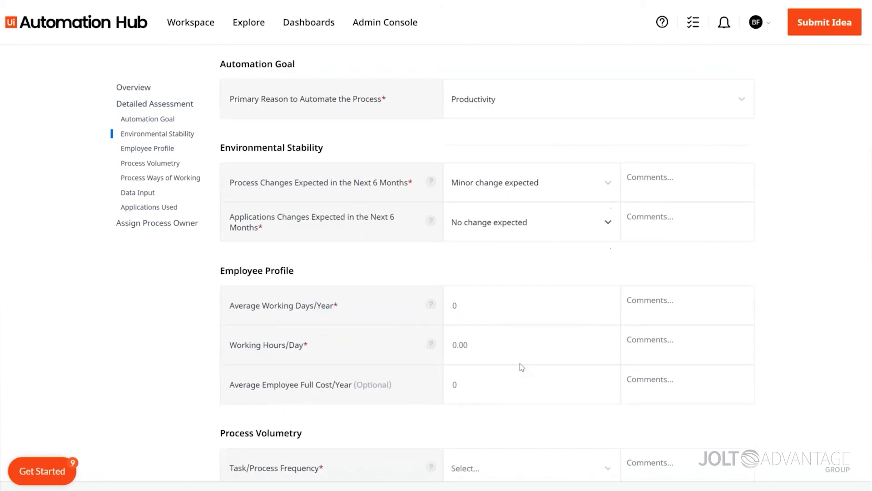
{"action": "left_click", "coordinate": [483, 311]}
{"action": "type", "text": "252"}
{"action": "left_click", "coordinate": [483, 345]}
{"action": "type", "text": "8"}
{"action": "left_click", "coordinate": [497, 389]}
{"action": "type", "text": "450000"}
{"action": "left_click", "coordinate": [533, 415]}
{"action": "scroll", "coordinate": [533, 415], "scroll_direction": "down", "scroll_amount": 5}
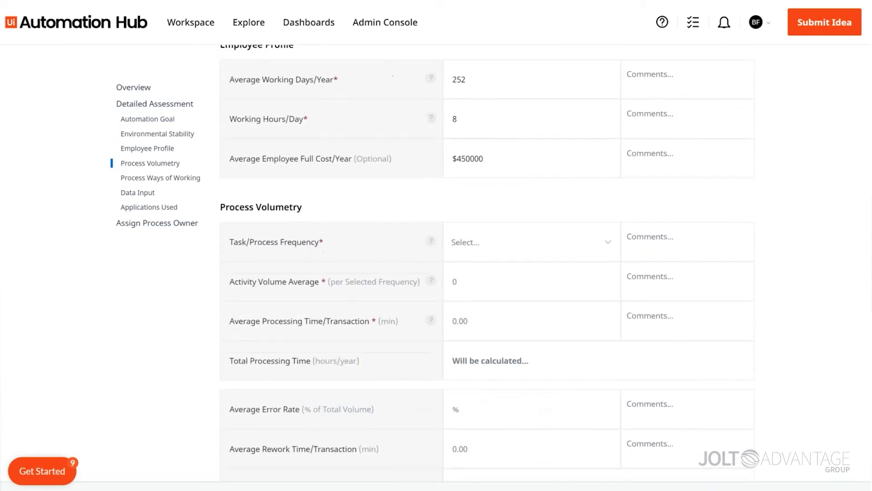
{"action": "scroll", "coordinate": [487, 264], "scroll_direction": "down", "scroll_amount": 1}
{"action": "scroll", "coordinate": [487, 263], "scroll_direction": "down", "scroll_amount": 1}
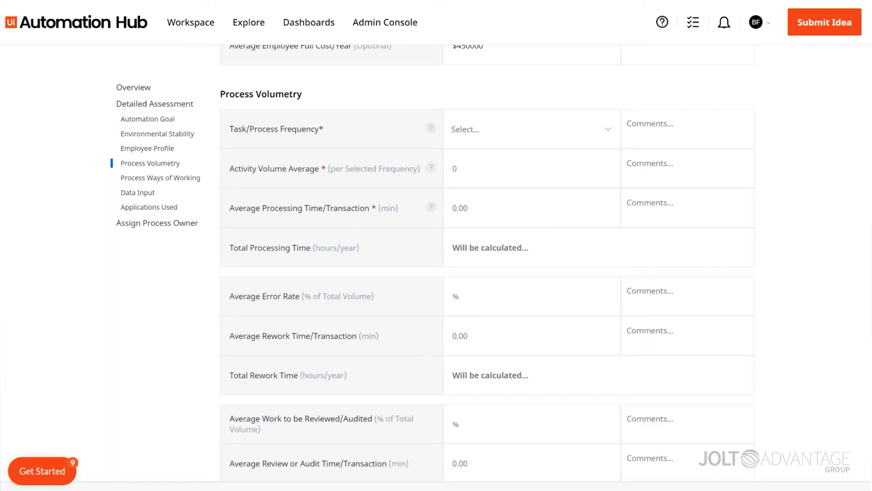
- Set Monthly frequency, 45 activities, 12-minute processing time, 30% error rate and 4-minute rework
{"action": "left_click", "coordinate": [478, 136]}
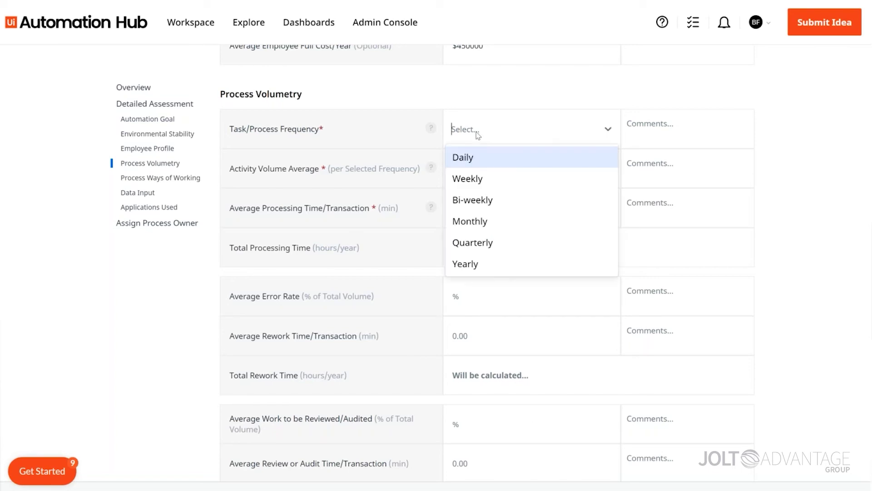
{"action": "left_click", "coordinate": [468, 227]}
{"action": "left_click", "coordinate": [487, 167]}
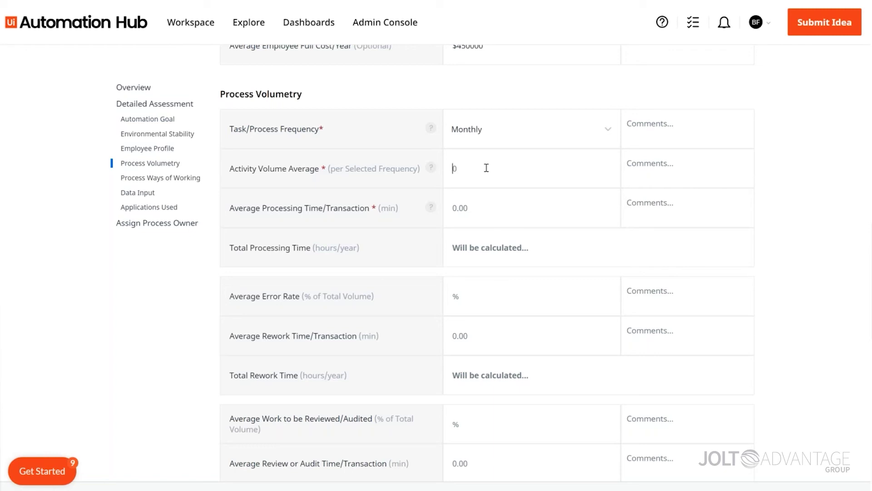
{"action": "type", "text": "45"}
{"action": "left_click", "coordinate": [511, 207]}
{"action": "type", "text": "12"}
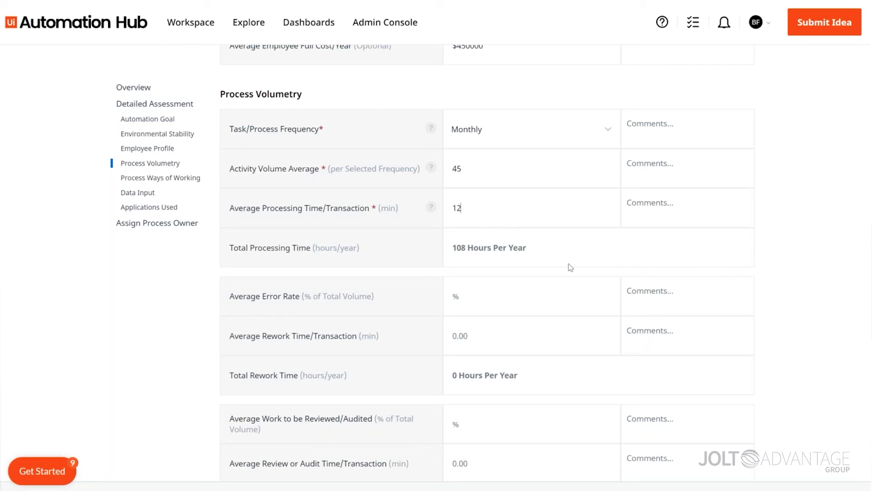
{"action": "left_click", "coordinate": [557, 302]}
{"action": "type", "text": "30"}
{"action": "left_click", "coordinate": [553, 331]}
{"action": "type", "text": "4"}
- Enter 2 employees performing the task and review the resulting 0.06 FTEs and $27,000 yearly cost
{"action": "scroll", "coordinate": [559, 350], "scroll_direction": "down", "scroll_amount": 3}
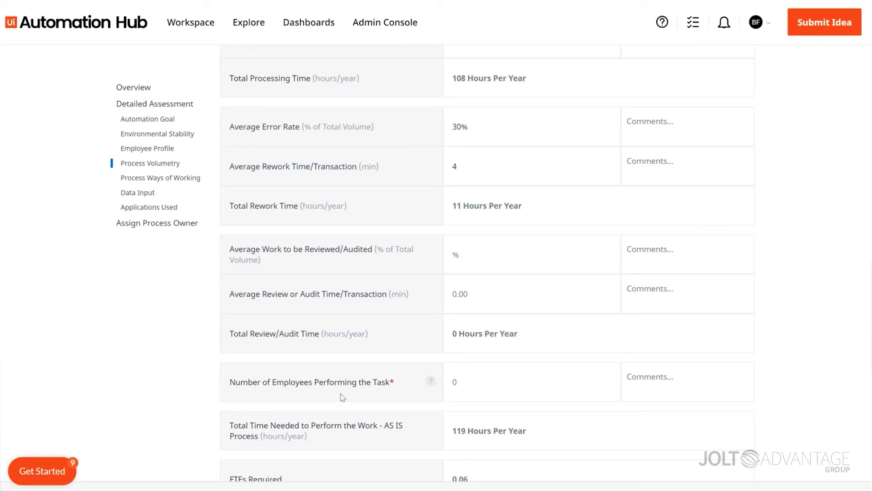
{"action": "left_click", "coordinate": [447, 392]}
{"action": "type", "text": "2"}
{"action": "scroll", "coordinate": [814, 403], "scroll_direction": "down", "scroll_amount": 1}
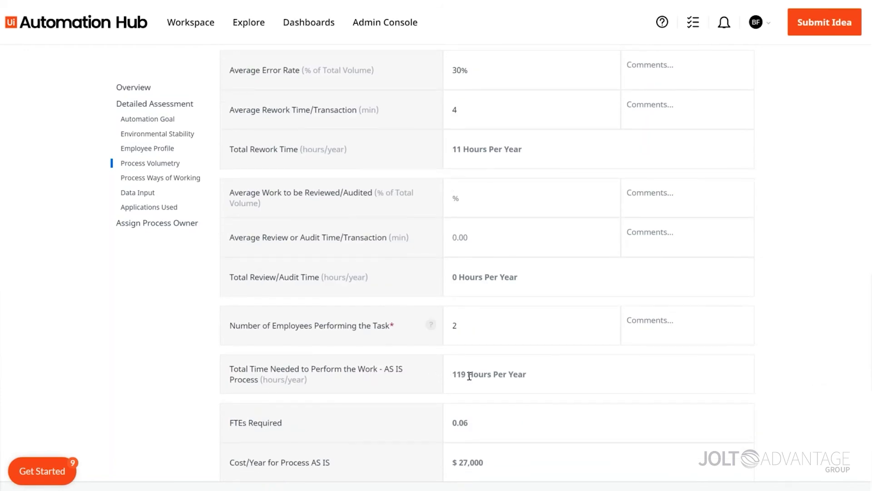
{"action": "scroll", "coordinate": [470, 375], "scroll_direction": "down", "scroll_amount": 2}
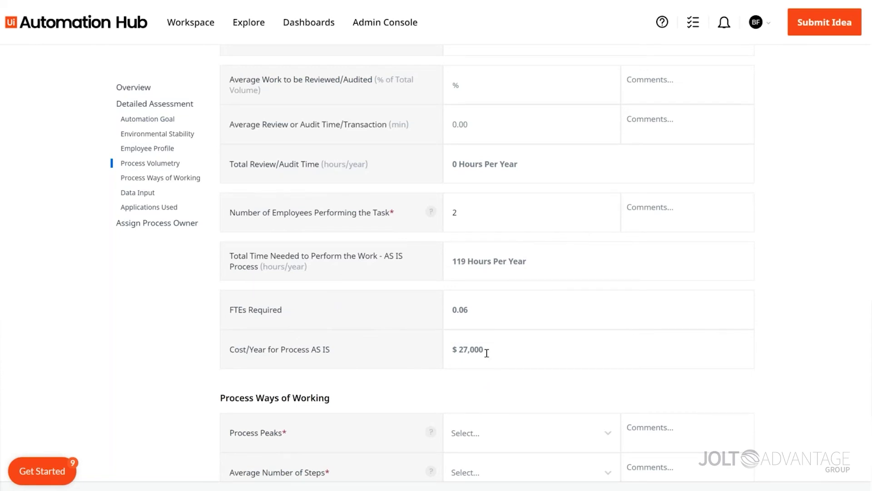
- Choose Regular (e.g. month closing) peaks, Between 20-50 Steps, and same-way-every-time completion
{"action": "scroll", "coordinate": [487, 353], "scroll_direction": "down", "scroll_amount": 3}
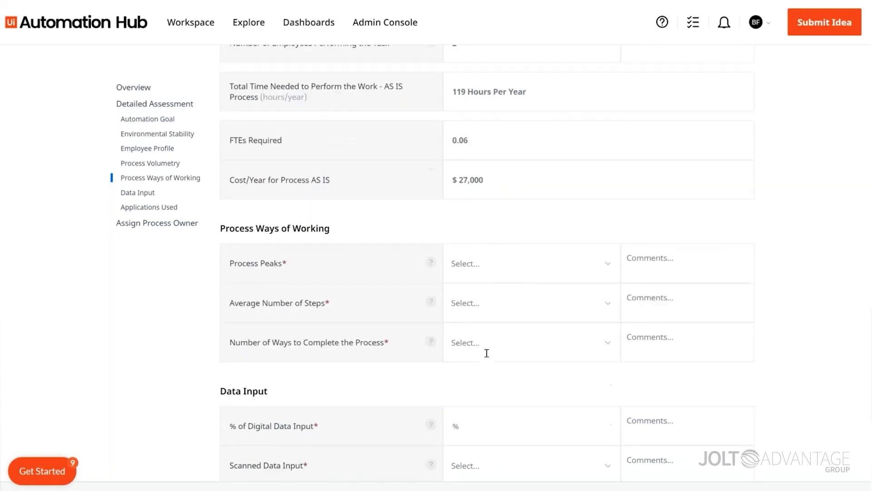
{"action": "left_click", "coordinate": [512, 262]}
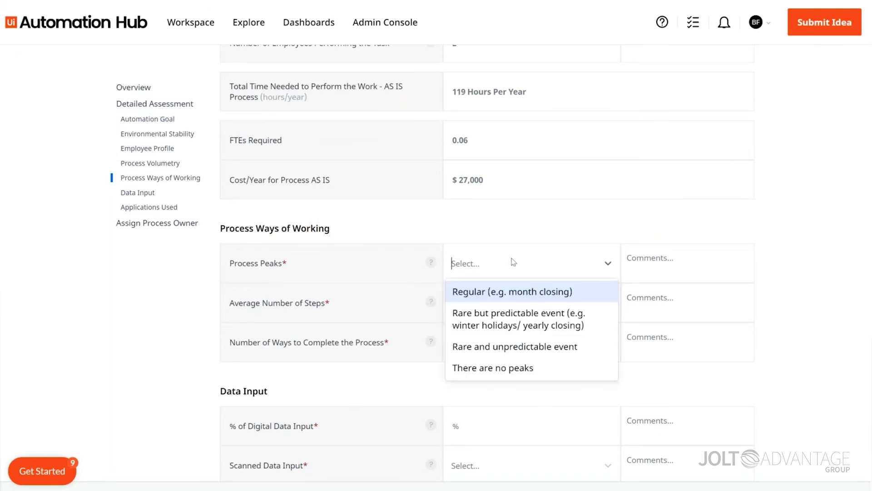
{"action": "left_click", "coordinate": [513, 292]}
{"action": "left_click", "coordinate": [515, 308]}
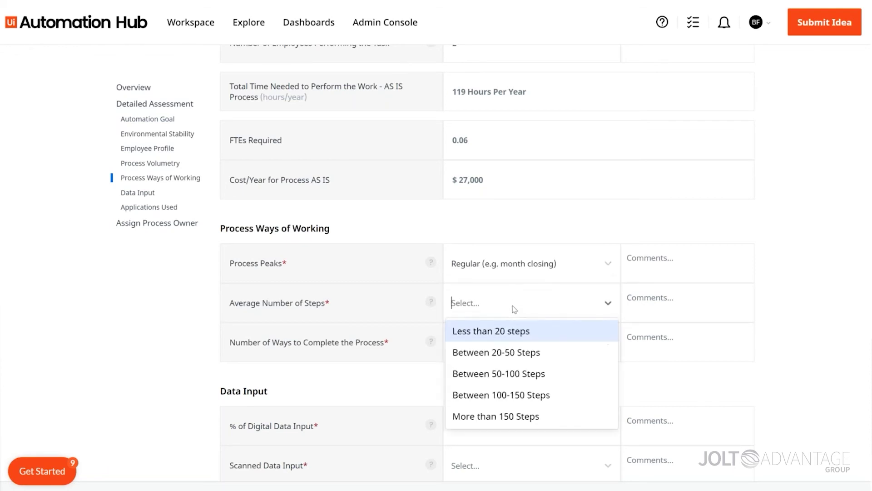
{"action": "left_click", "coordinate": [518, 350]}
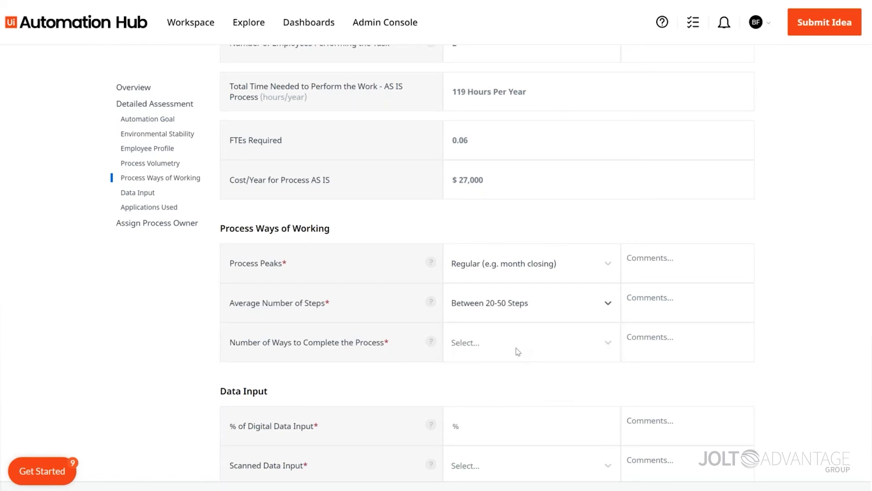
{"action": "left_click", "coordinate": [518, 351]}
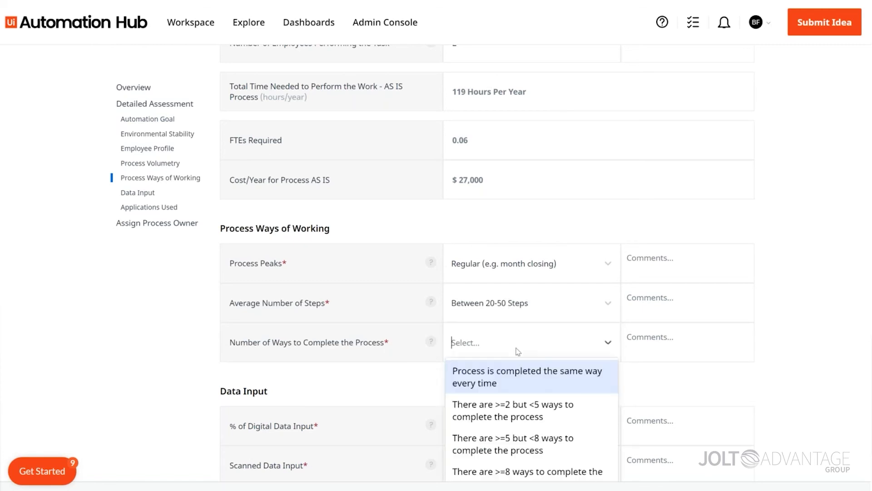
{"action": "left_click", "coordinate": [510, 375]}
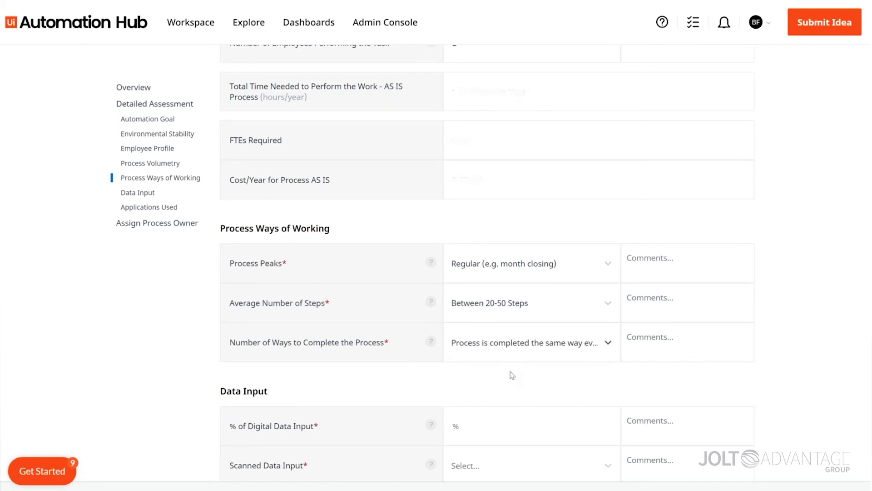
{"action": "scroll", "coordinate": [510, 375], "scroll_direction": "down", "scroll_amount": 4}
{"action": "left_click", "coordinate": [505, 254]}
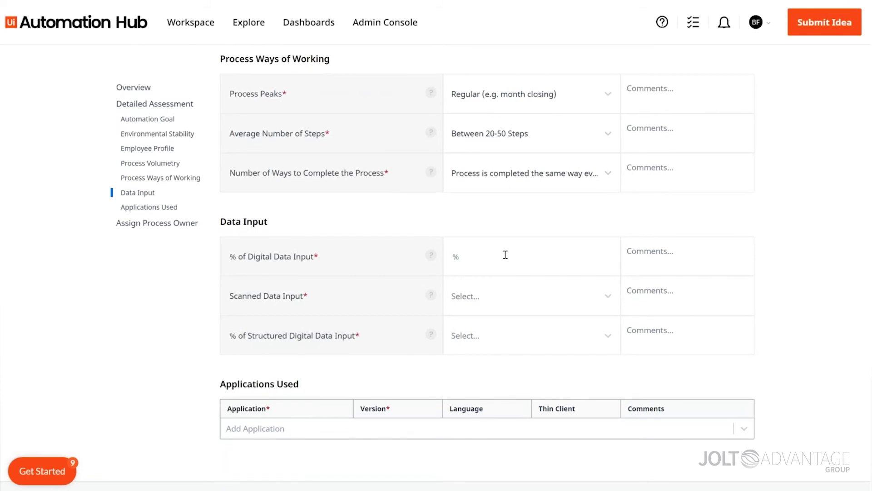
- Set 100% digital data input, No scanned input, and >= 80% structured digital data input
{"action": "type", "text": "100"}
{"action": "left_click", "coordinate": [515, 295]}
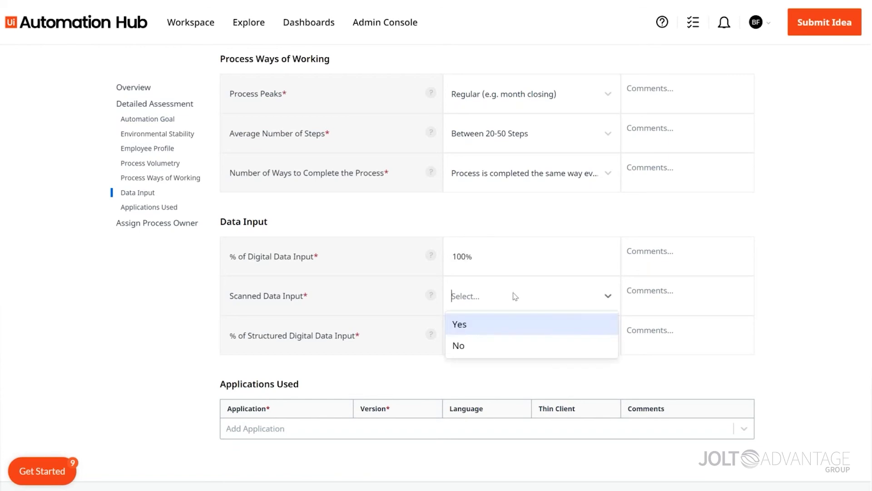
{"action": "left_click", "coordinate": [495, 348]}
{"action": "left_click", "coordinate": [499, 340]}
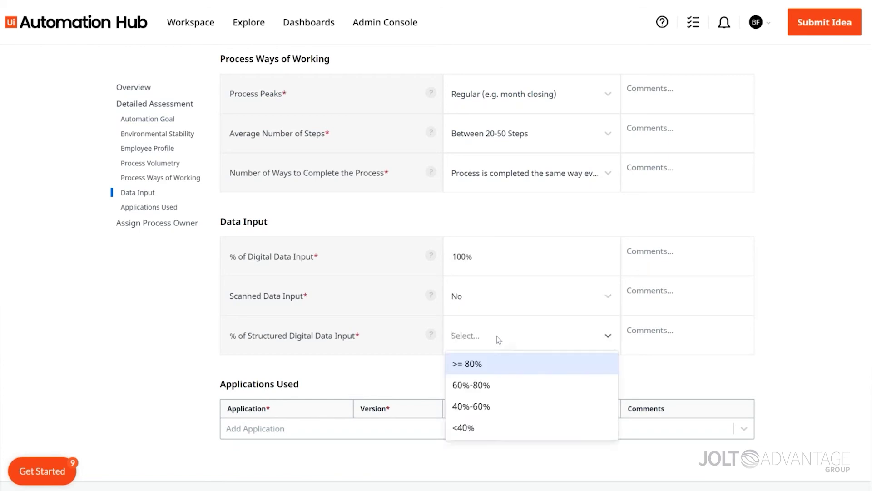
{"action": "left_click", "coordinate": [485, 366]}
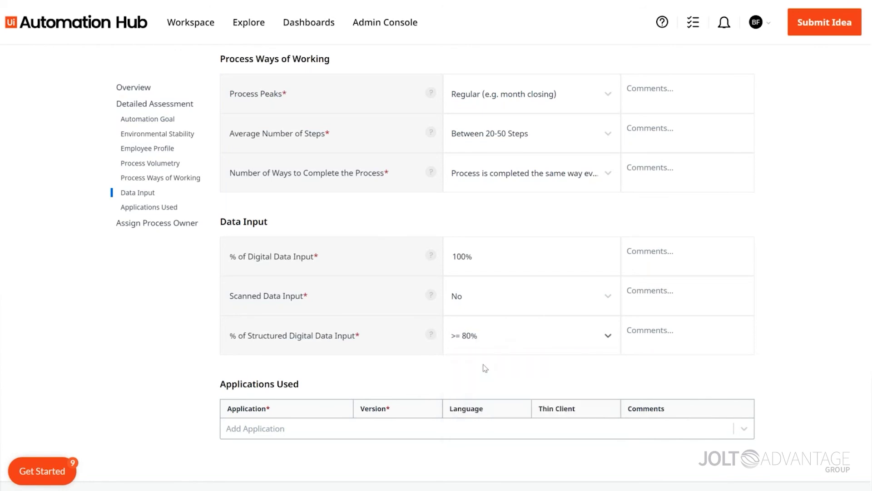
- Look at the Add Application list and close it without adding an application
{"action": "scroll", "coordinate": [486, 368], "scroll_direction": "down", "scroll_amount": 3}
{"action": "left_click", "coordinate": [312, 323]}
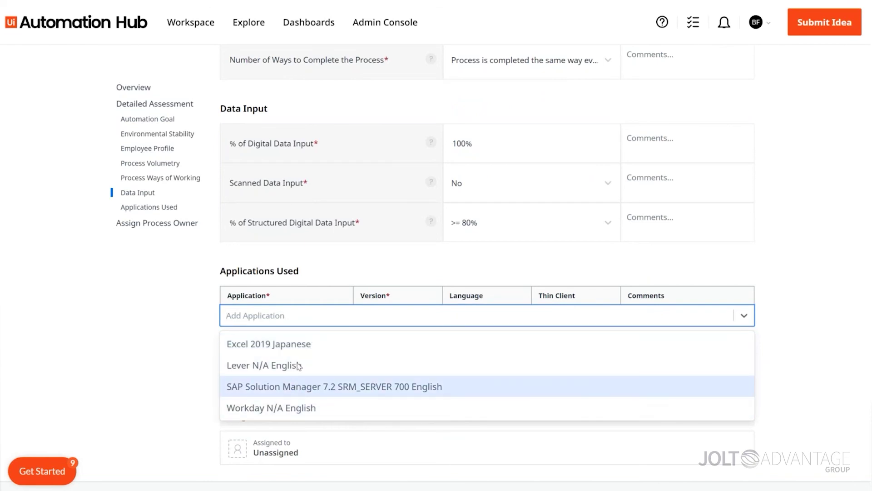
{"action": "left_click", "coordinate": [185, 334]}
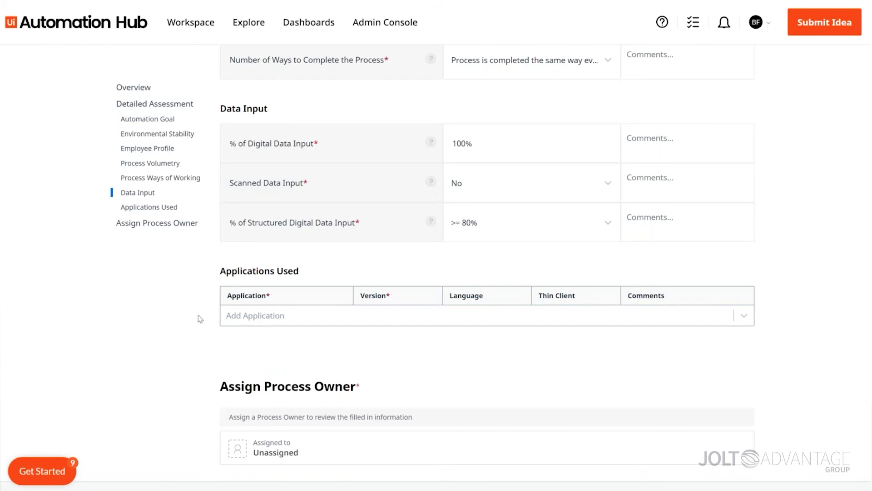
- Assign a collaborator as the idea's process owner and review the form
{"action": "scroll", "coordinate": [267, 317], "scroll_direction": "down", "scroll_amount": 1}
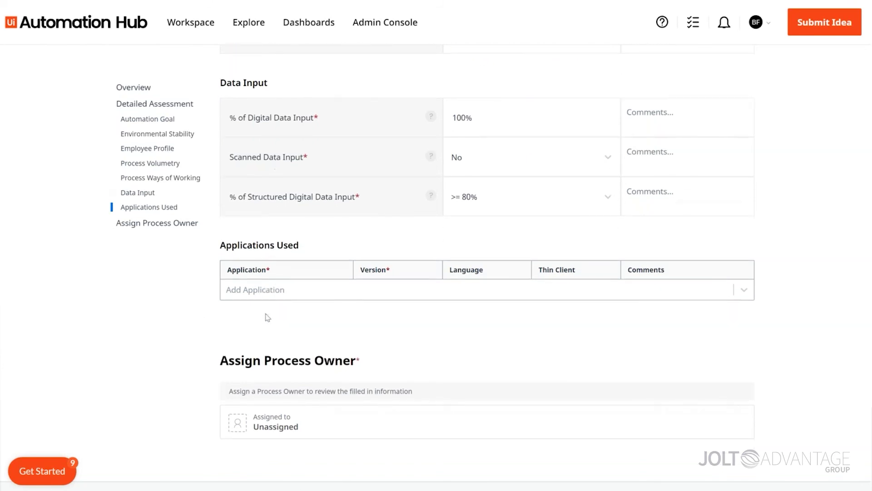
{"action": "left_click", "coordinate": [311, 429]}
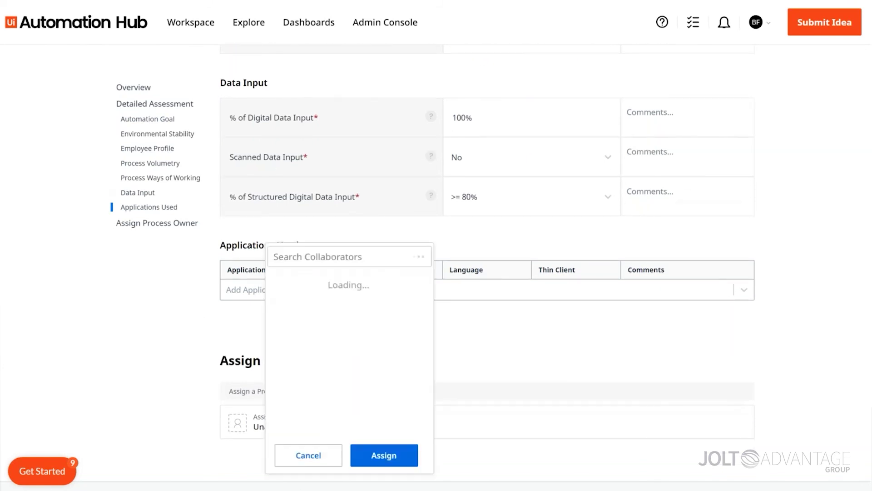
{"action": "left_click", "coordinate": [308, 300]}
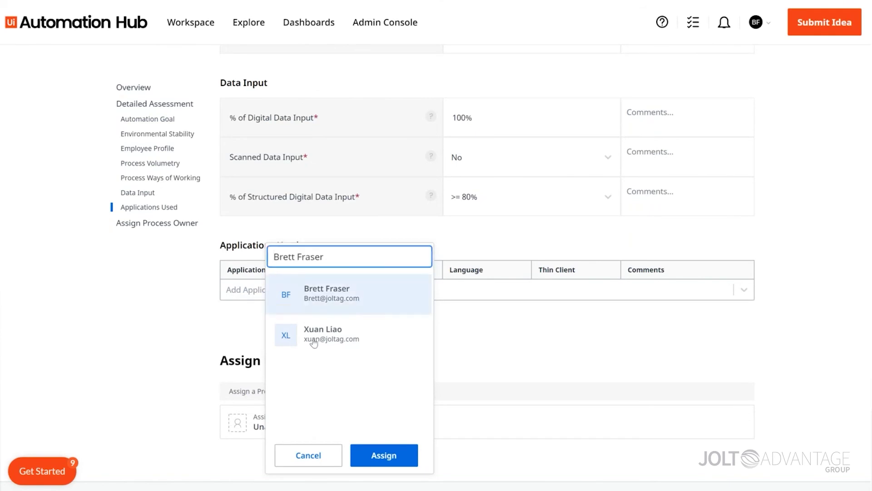
{"action": "left_click", "coordinate": [384, 456]}
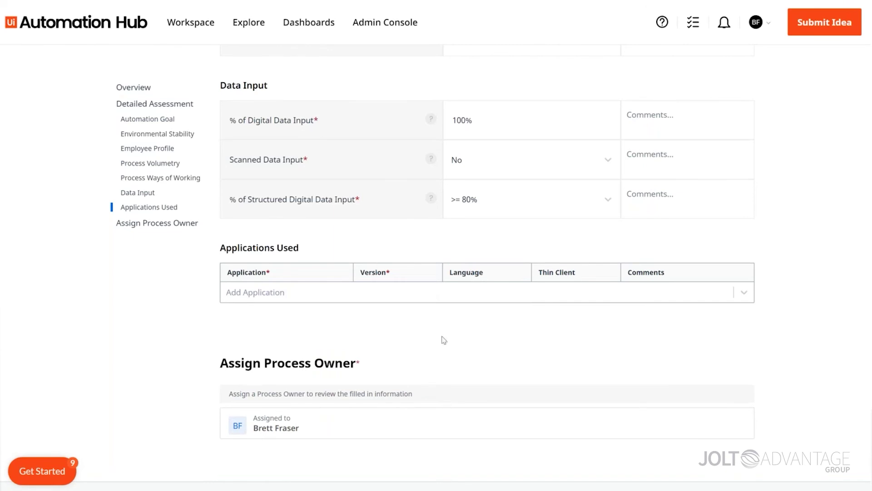
{"action": "scroll", "coordinate": [443, 341], "scroll_direction": "up", "scroll_amount": 15}
{"action": "scroll", "coordinate": [443, 340], "scroll_direction": "up", "scroll_amount": 15}
{"action": "scroll", "coordinate": [444, 340], "scroll_direction": "down", "scroll_amount": 20}
{"action": "scroll", "coordinate": [443, 338], "scroll_direction": "down", "scroll_amount": 2}
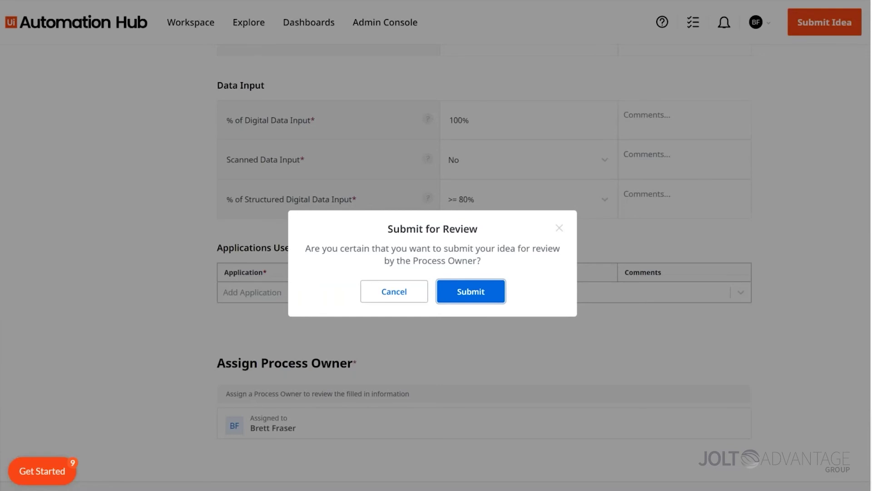
- After the required-fields alert, add Excel 2019 Japanese as an application and resubmit the idea
{"action": "left_click", "coordinate": [483, 294]}
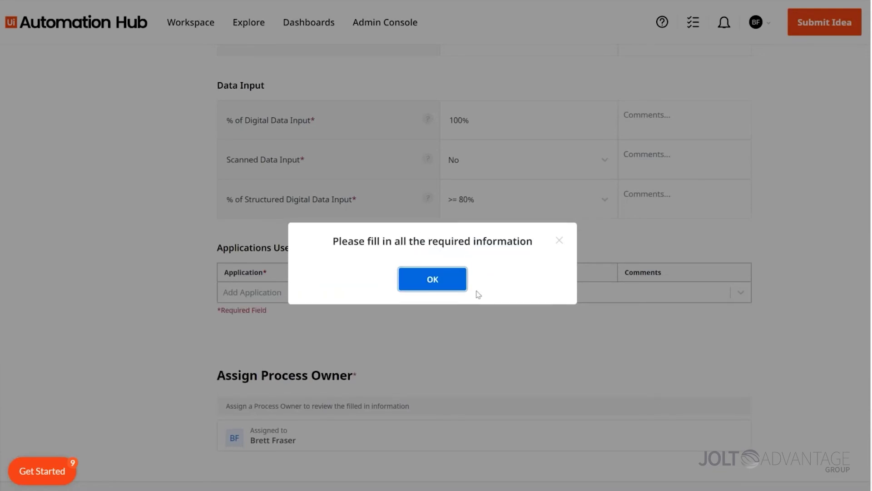
{"action": "left_click", "coordinate": [445, 276]}
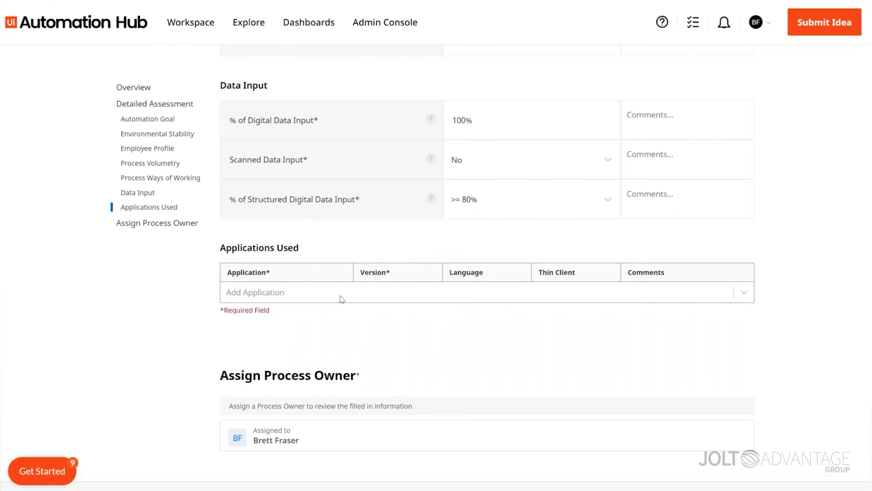
{"action": "left_click", "coordinate": [342, 299]}
{"action": "left_click", "coordinate": [328, 325]}
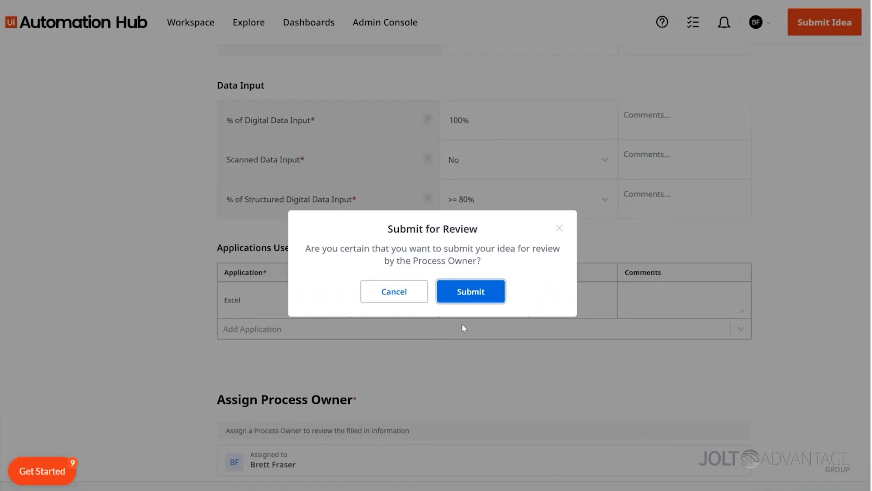
{"action": "left_click", "coordinate": [470, 290]}
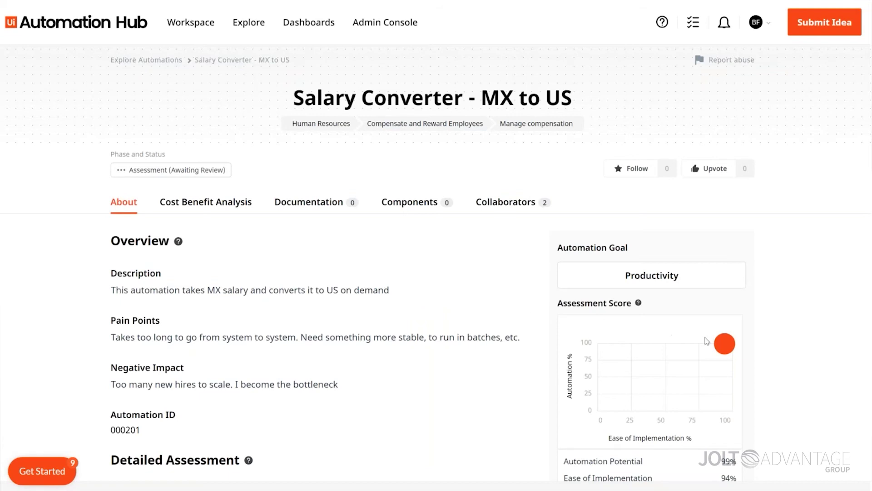
{"action": "mouse_move", "coordinate": [723, 341]}
{"action": "scroll", "coordinate": [416, 337], "scroll_direction": "down", "scroll_amount": 5}
{"action": "scroll", "coordinate": [415, 335], "scroll_direction": "up", "scroll_amount": 4}
{"action": "scroll", "coordinate": [416, 338], "scroll_direction": "up", "scroll_amount": 1}
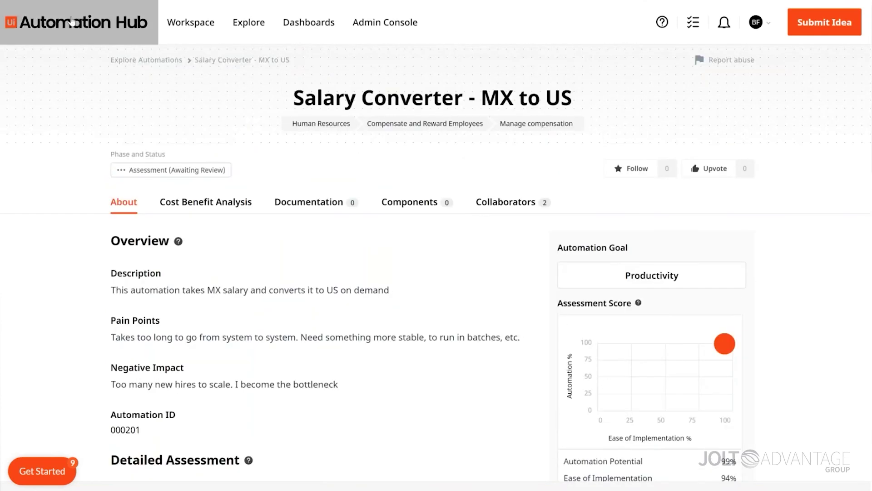
- Browse Explore Automations and My Tasks, then go to the Admin Console's Account page
{"action": "left_click", "coordinate": [78, 40]}
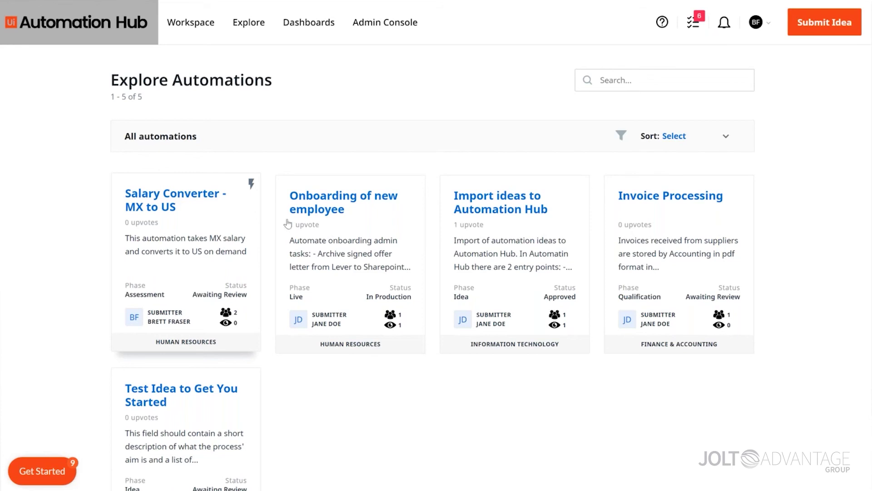
{"action": "left_click", "coordinate": [693, 22]}
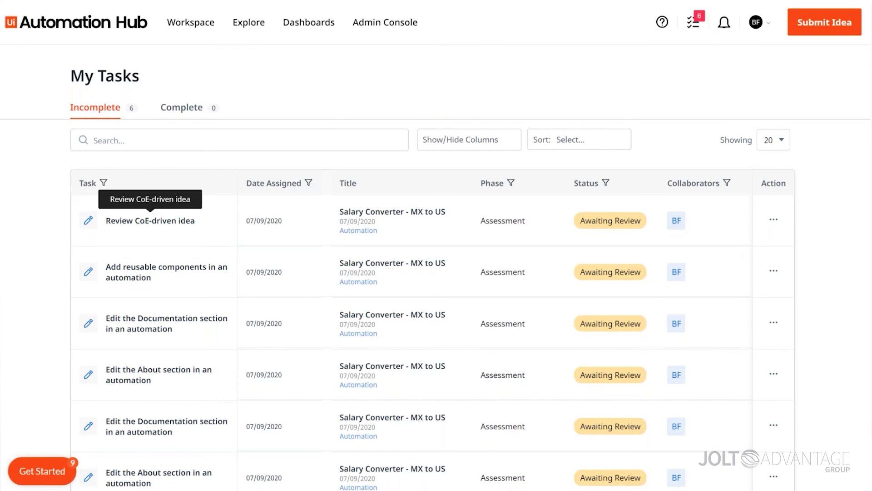
{"action": "left_click", "coordinate": [96, 22]}
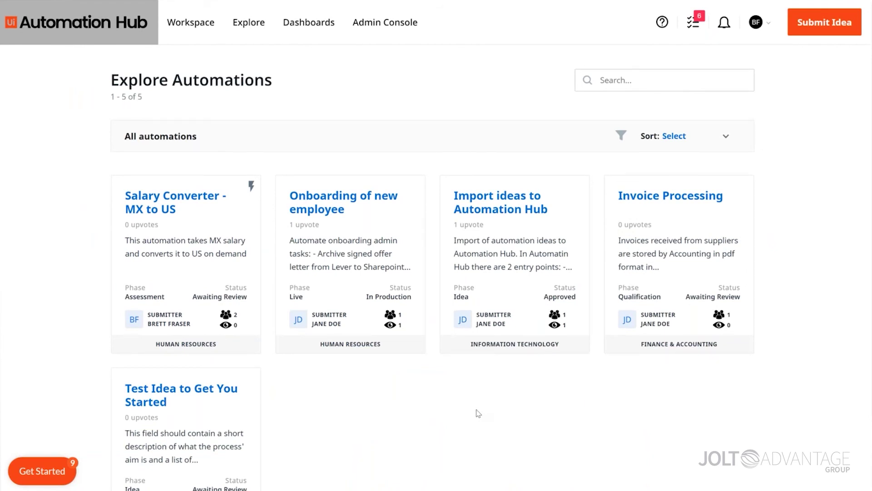
{"action": "left_click", "coordinate": [386, 23]}
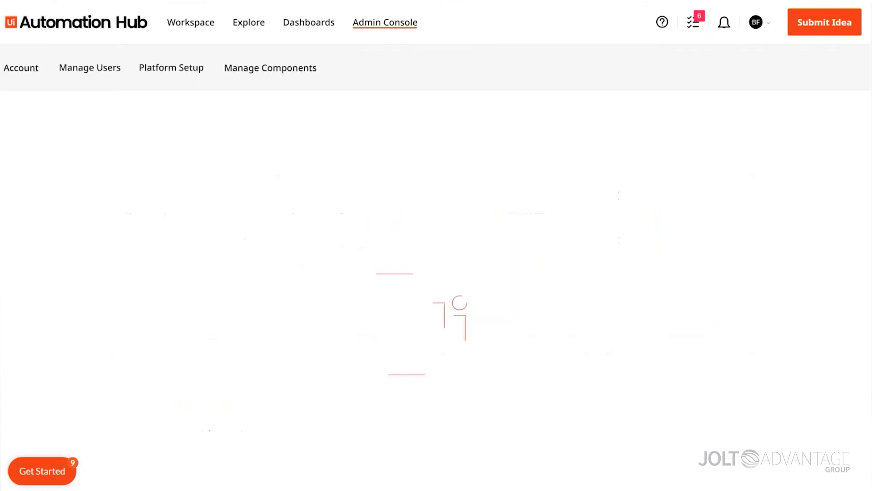
{"action": "mouse_move", "coordinate": [107, 68]}
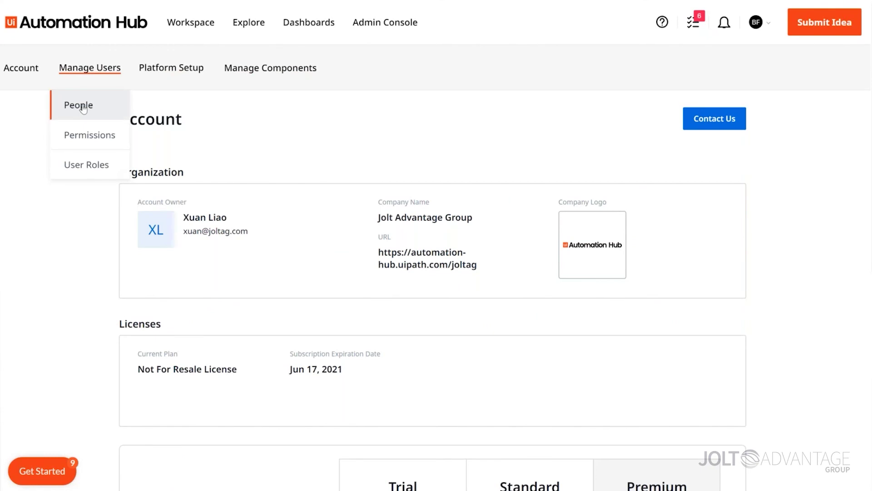
- View the Manage Users Permissions page
{"action": "left_click", "coordinate": [82, 138]}
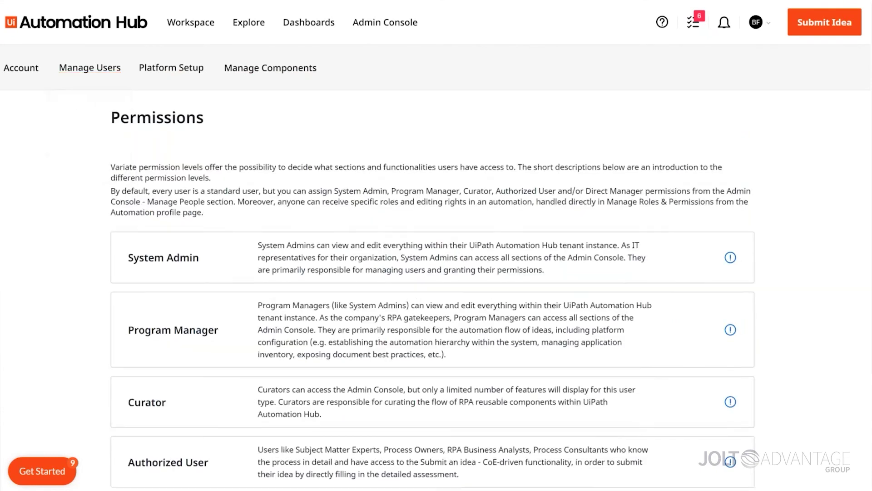
{"action": "scroll", "coordinate": [432, 291], "scroll_direction": "down", "scroll_amount": 3}
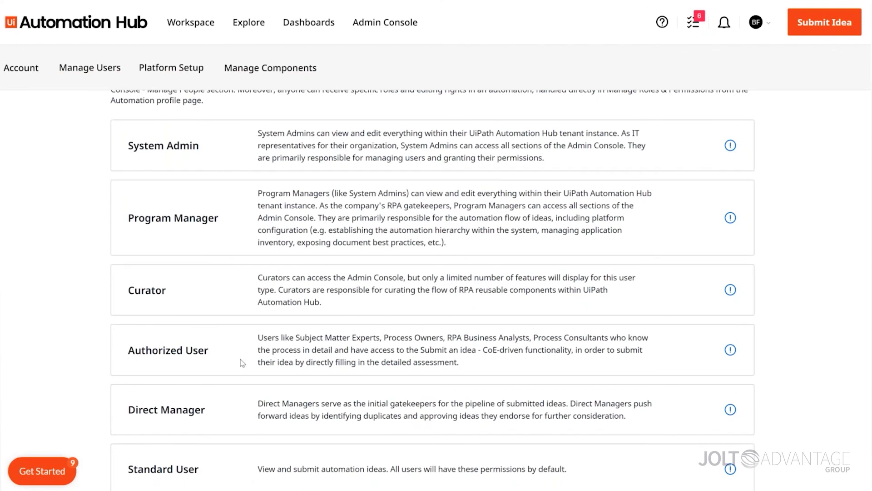
{"action": "scroll", "coordinate": [241, 361], "scroll_direction": "up", "scroll_amount": 3}
- Show the User Roles page and expand the Submitter role's description
{"action": "mouse_move", "coordinate": [99, 67]}
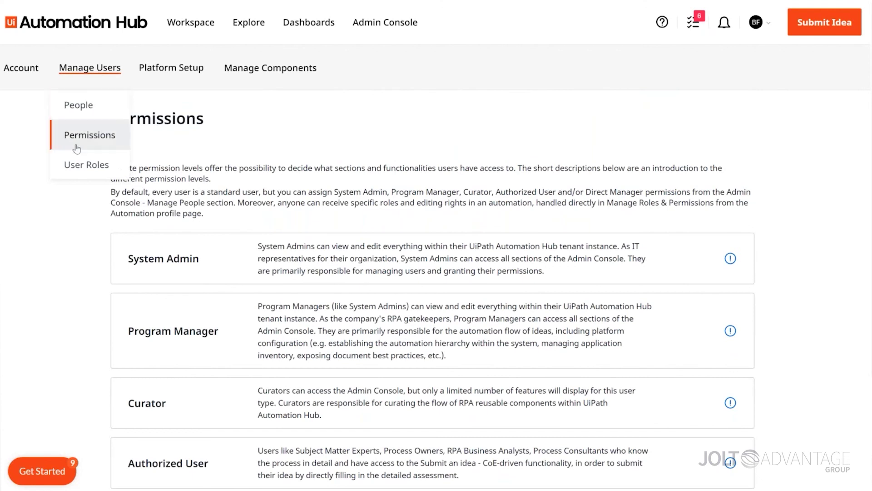
{"action": "left_click", "coordinate": [78, 164]}
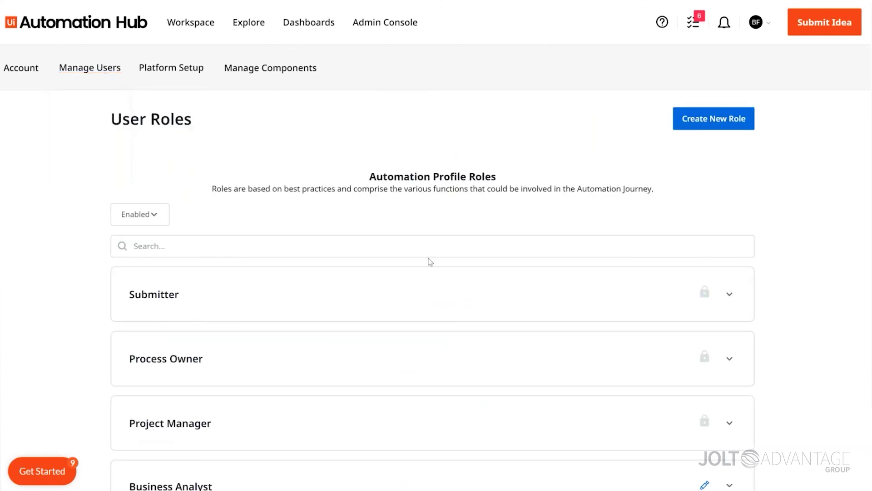
{"action": "scroll", "coordinate": [428, 258], "scroll_direction": "down", "scroll_amount": 3}
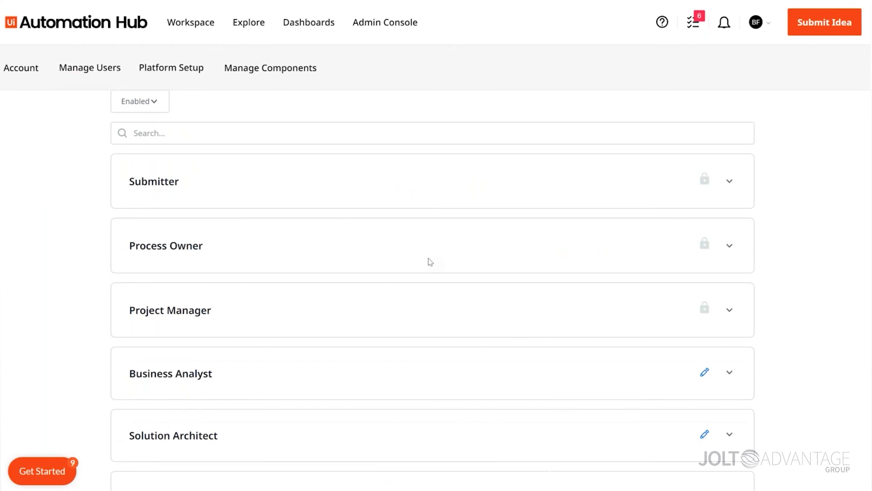
{"action": "scroll", "coordinate": [431, 261], "scroll_direction": "down", "scroll_amount": 1}
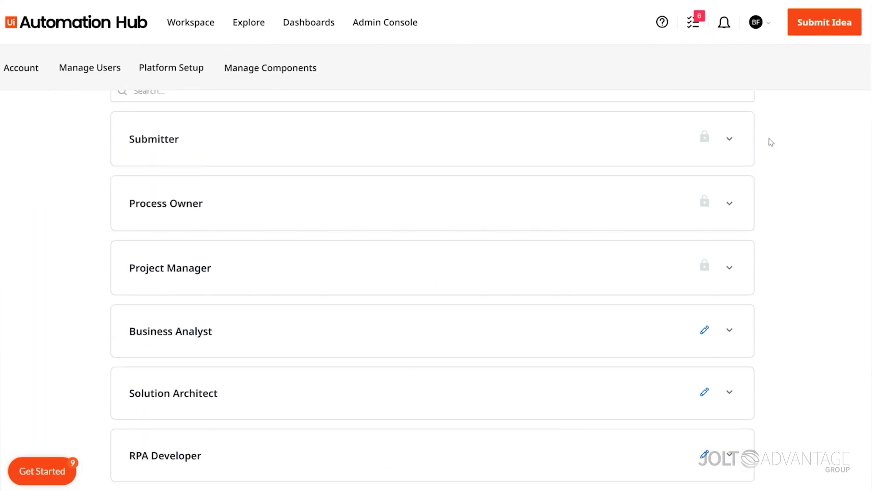
{"action": "left_click", "coordinate": [727, 141]}
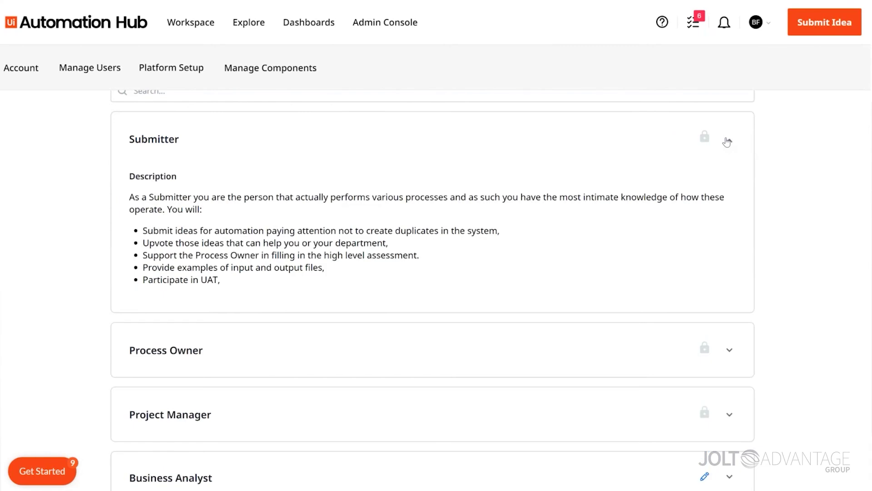
{"action": "mouse_move", "coordinate": [154, 66]}
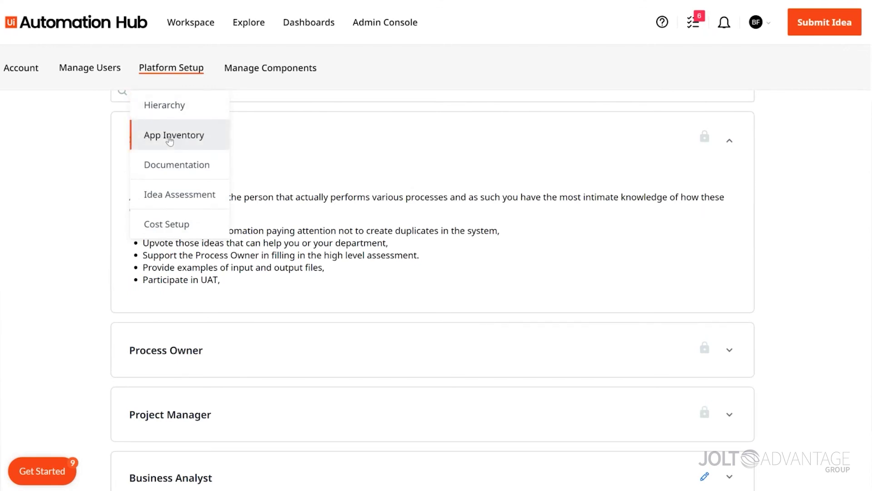
- Browse the Process Definition, Solution Design and Development Specification templates on the Documentation page
{"action": "left_click", "coordinate": [176, 164]}
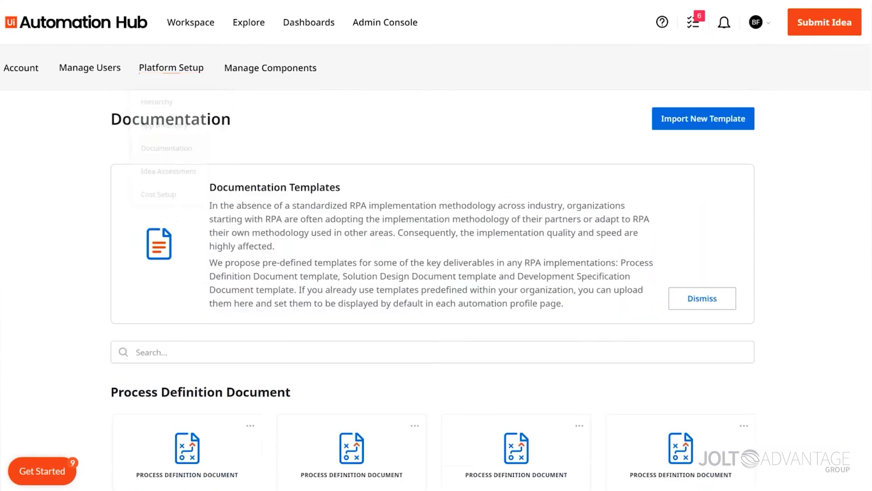
{"action": "scroll", "coordinate": [184, 386], "scroll_direction": "down", "scroll_amount": 3}
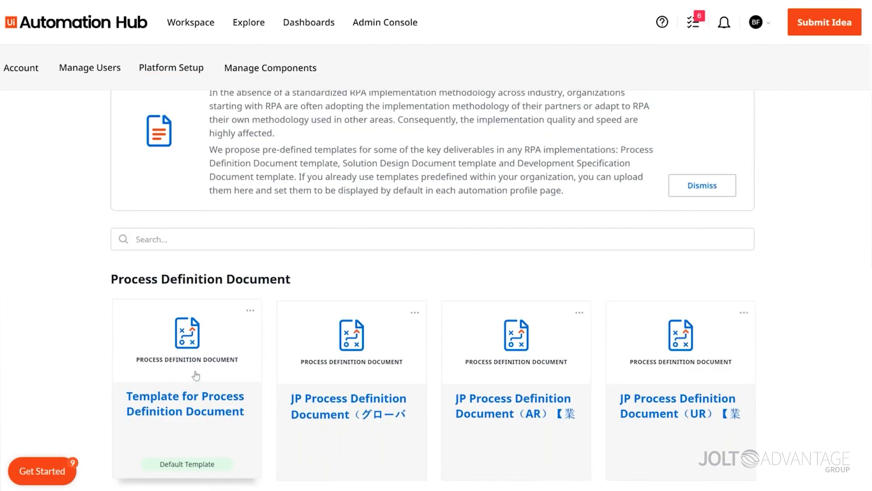
{"action": "scroll", "coordinate": [183, 386], "scroll_direction": "down", "scroll_amount": 10}
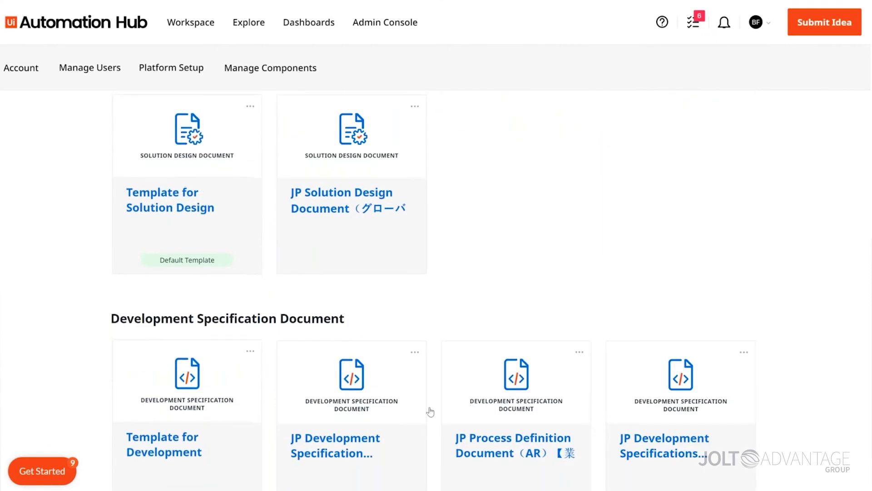
{"action": "scroll", "coordinate": [596, 241], "scroll_direction": "up", "scroll_amount": 12}
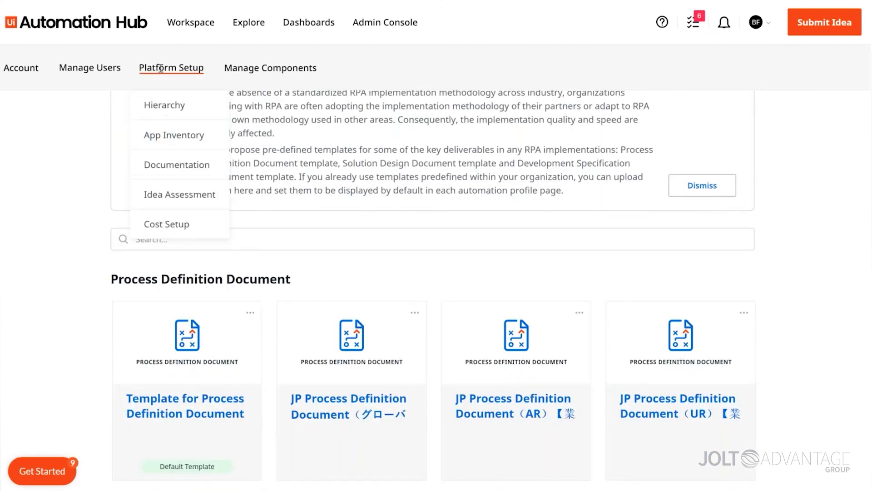
- Go to the Idea Assessment settings page under Platform Setup
{"action": "left_click", "coordinate": [168, 199]}
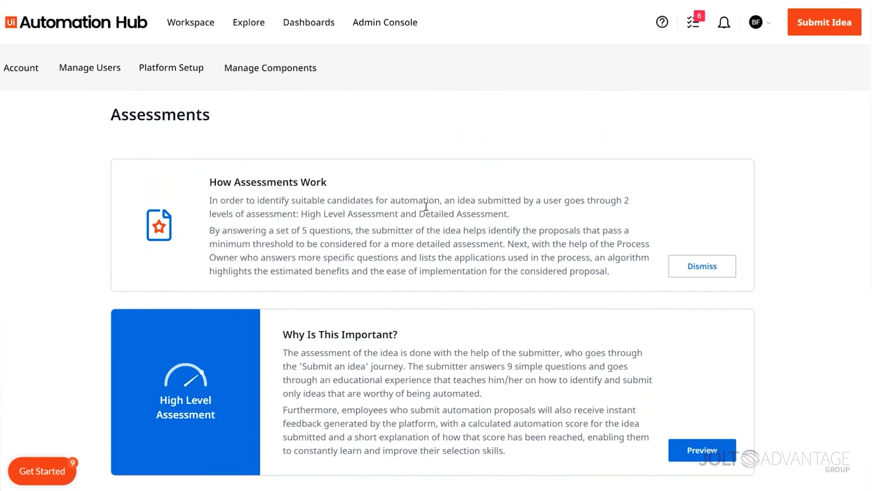
{"action": "scroll", "coordinate": [190, 227], "scroll_direction": "down", "scroll_amount": 3}
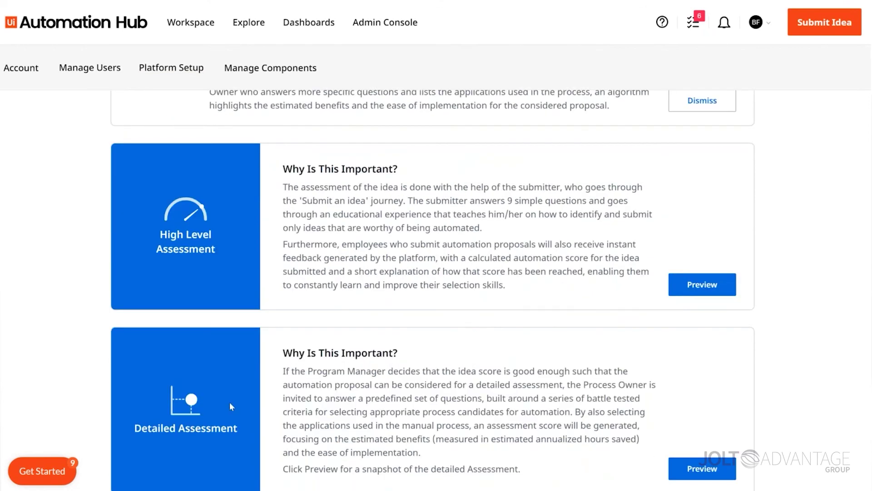
{"action": "scroll", "coordinate": [230, 411], "scroll_direction": "up", "scroll_amount": 4}
- Step through the guided tour and review the High Level, Detailed and Customization assessment cards
{"action": "mouse_move", "coordinate": [171, 69]}
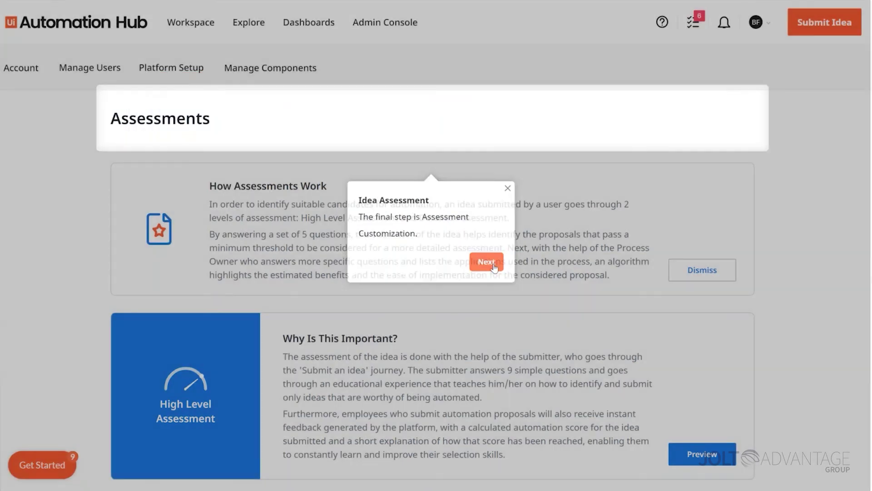
{"action": "left_click", "coordinate": [486, 262]}
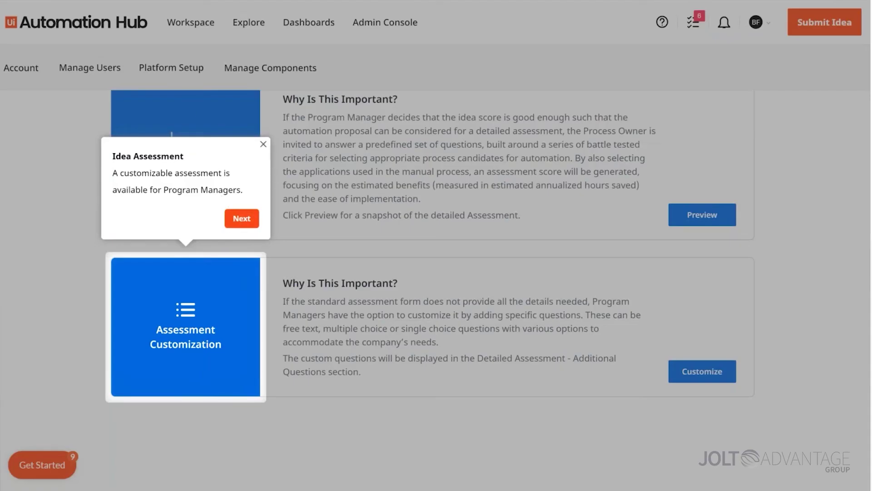
{"action": "left_click", "coordinate": [182, 68]}
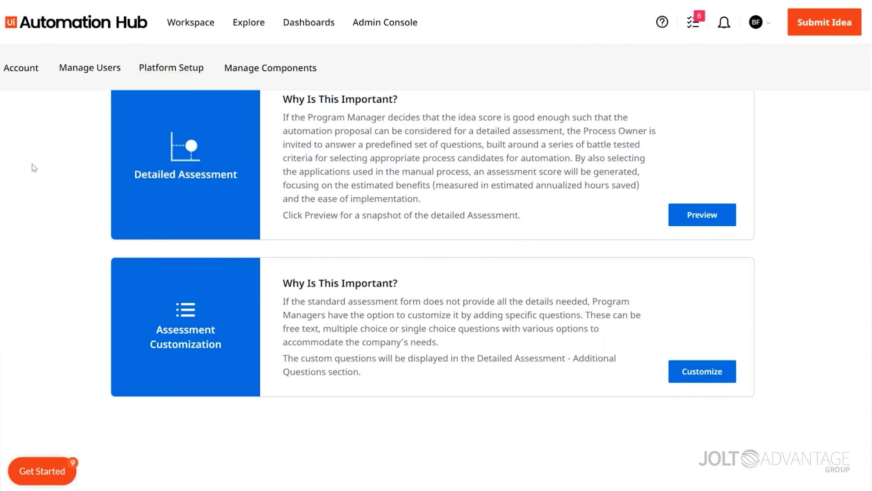
{"action": "scroll", "coordinate": [34, 167], "scroll_direction": "up", "scroll_amount": 2}
{"action": "scroll", "coordinate": [35, 164], "scroll_direction": "up", "scroll_amount": 2}
{"action": "scroll", "coordinate": [34, 160], "scroll_direction": "up", "scroll_amount": 3}
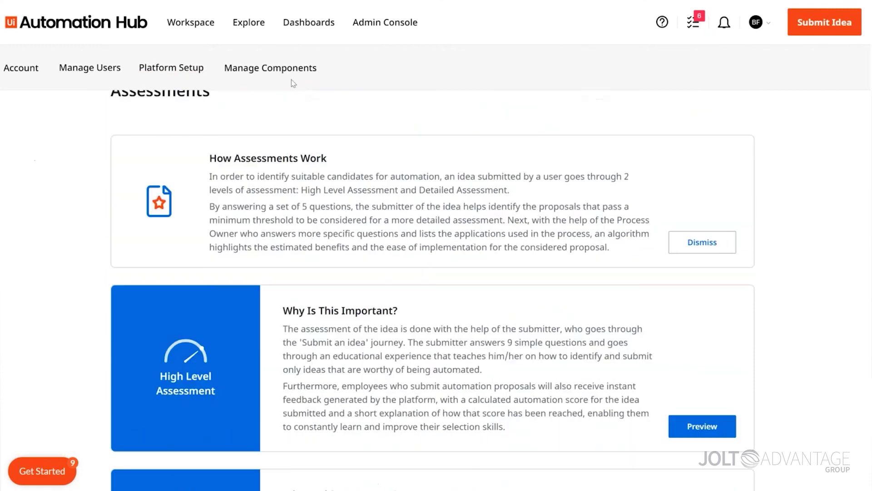
- Open the Google G-Suite custom activity from Manage Components and review its 37 listed components
{"action": "left_click", "coordinate": [290, 67]}
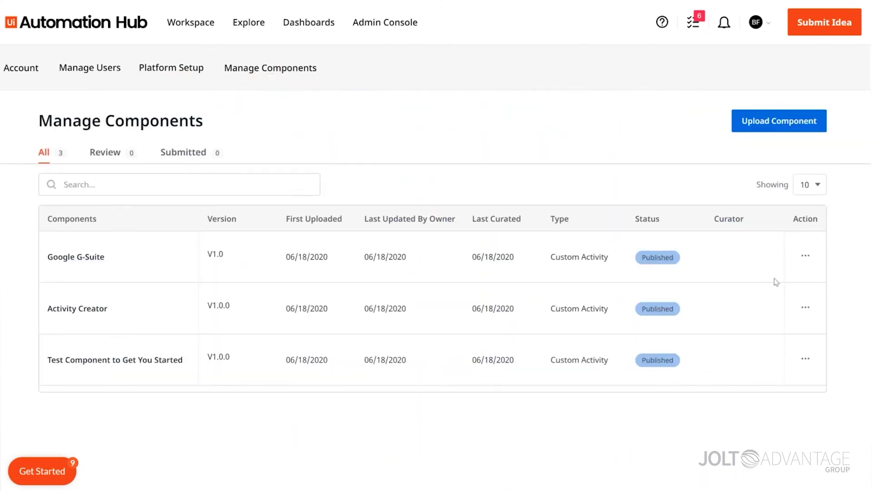
{"action": "left_click", "coordinate": [83, 257]}
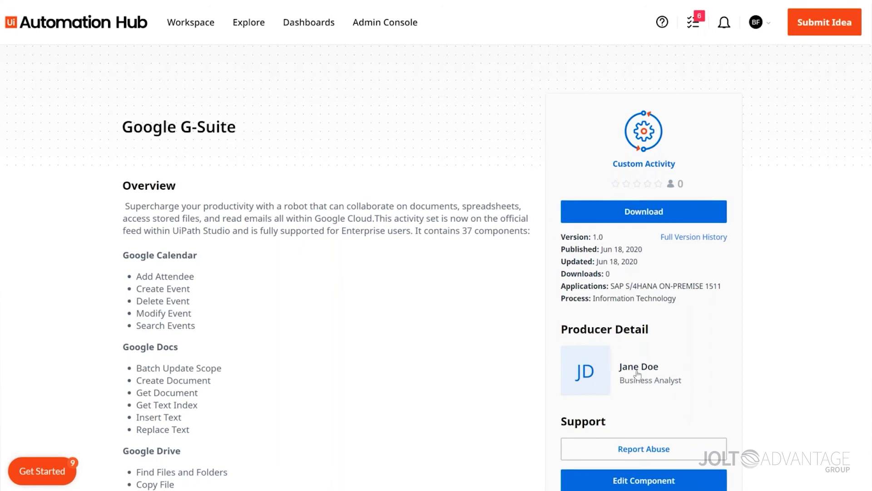
{"action": "scroll", "coordinate": [229, 273], "scroll_direction": "down", "scroll_amount": 4}
{"action": "scroll", "coordinate": [228, 271], "scroll_direction": "down", "scroll_amount": 15}
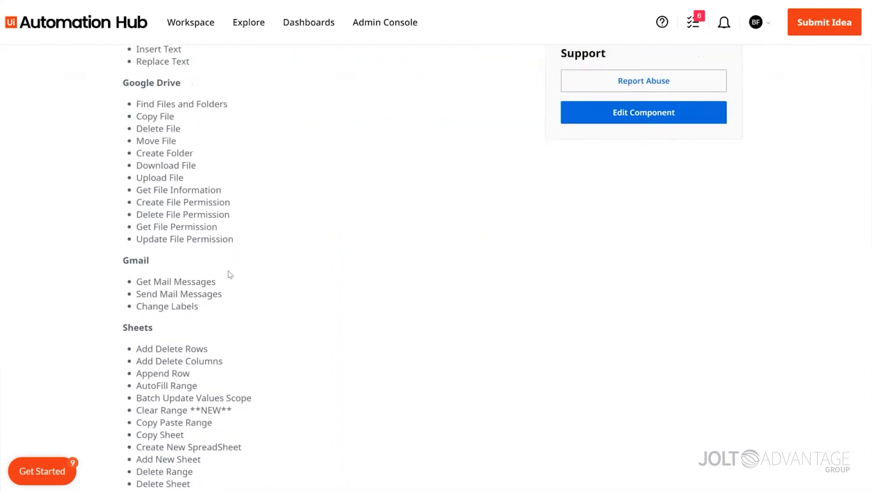
{"action": "scroll", "coordinate": [228, 271], "scroll_direction": "down", "scroll_amount": 7}
{"action": "scroll", "coordinate": [228, 271], "scroll_direction": "up", "scroll_amount": 8}
{"action": "scroll", "coordinate": [318, 269], "scroll_direction": "up", "scroll_amount": 20}
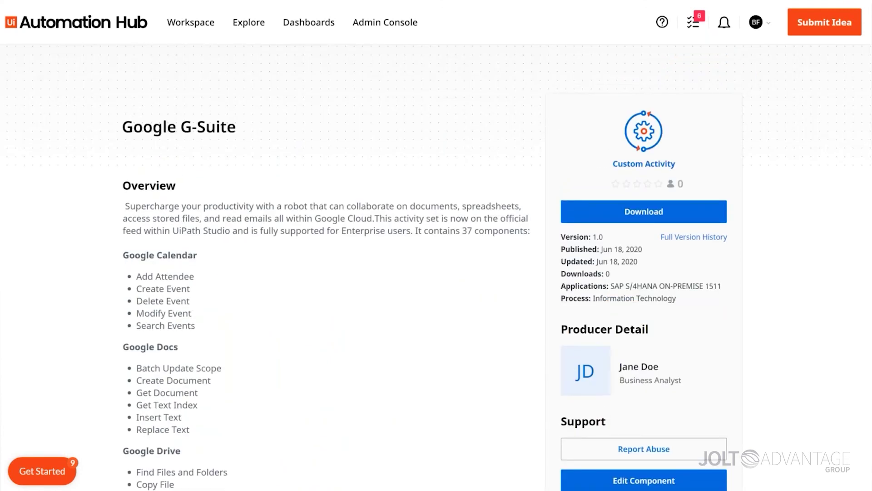
{"action": "left_click", "coordinate": [249, 23]}
- Browse Explore's Automations, People and Components pages, ending on the Leaderboard showing Novice with 20 points
{"action": "left_click", "coordinate": [256, 60]}
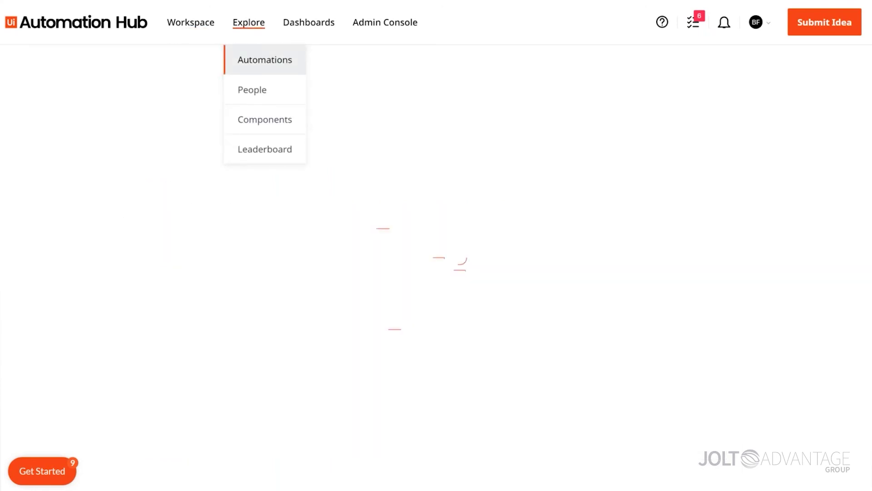
{"action": "left_click", "coordinate": [252, 89]}
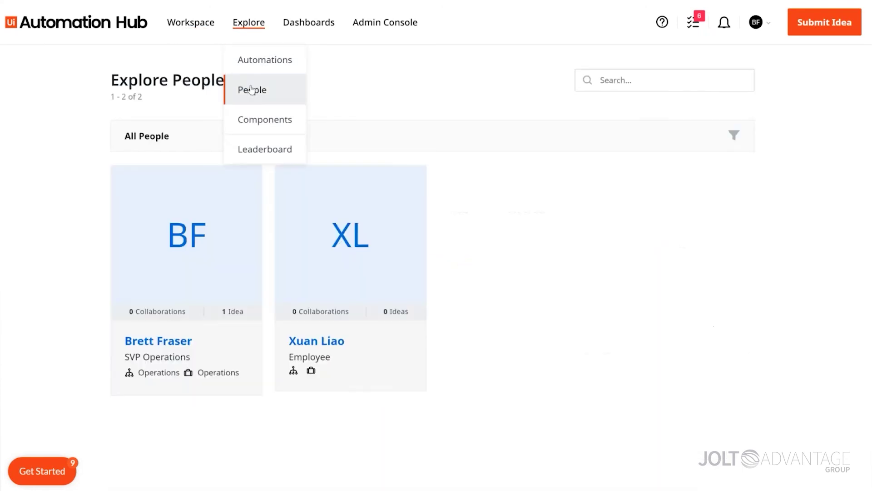
{"action": "left_click", "coordinate": [254, 121]}
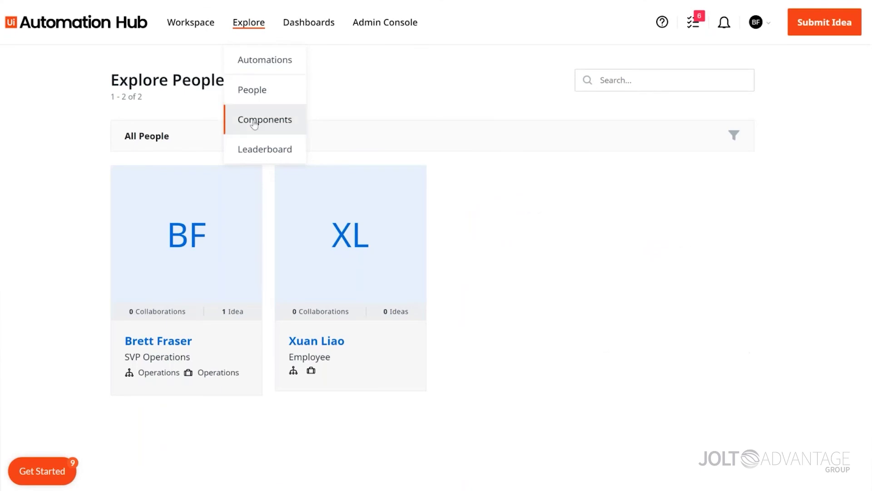
{"action": "left_click", "coordinate": [255, 150]}
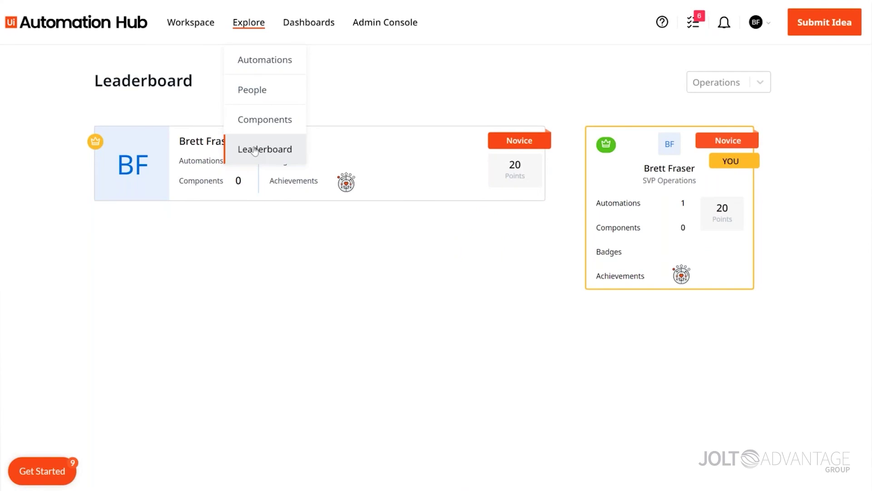
{"action": "mouse_move", "coordinate": [682, 275]}
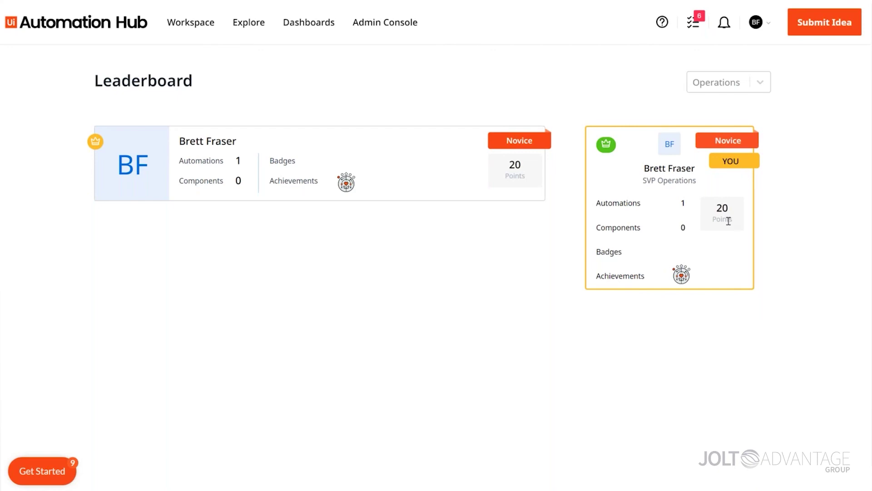
- Step through Workspace's Automation Pipeline, My Ideas, My Collaborations and My Team, ending on Following
{"action": "left_click", "coordinate": [175, 22]}
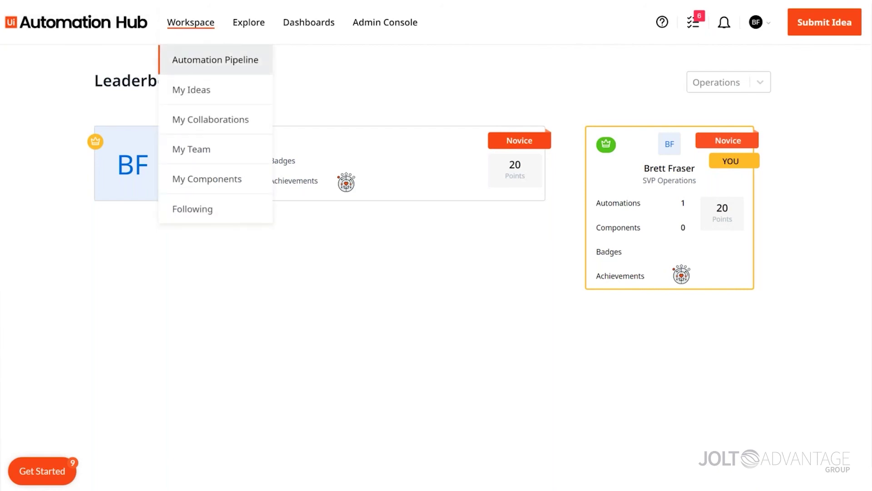
{"action": "left_click", "coordinate": [191, 61]}
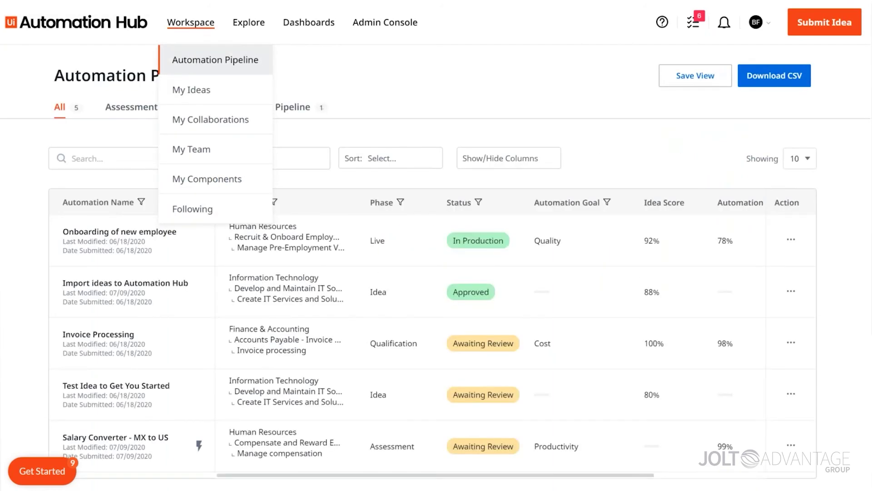
{"action": "left_click", "coordinate": [194, 92]}
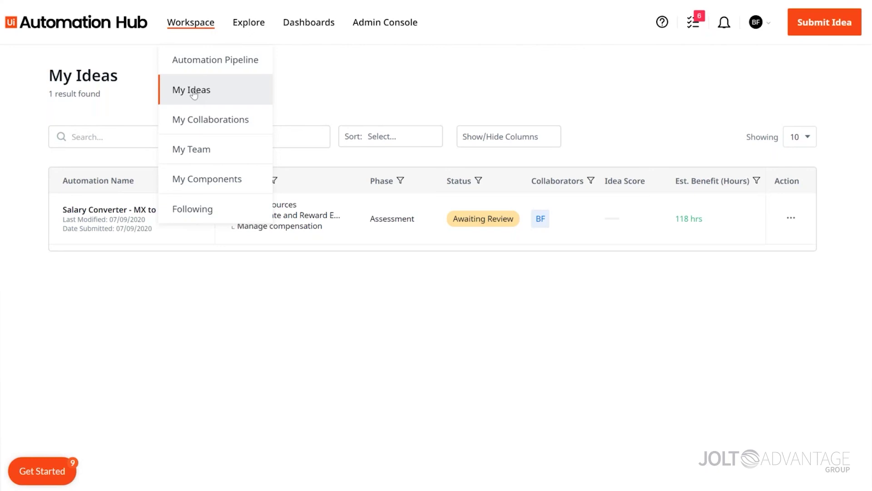
{"action": "left_click", "coordinate": [201, 123]}
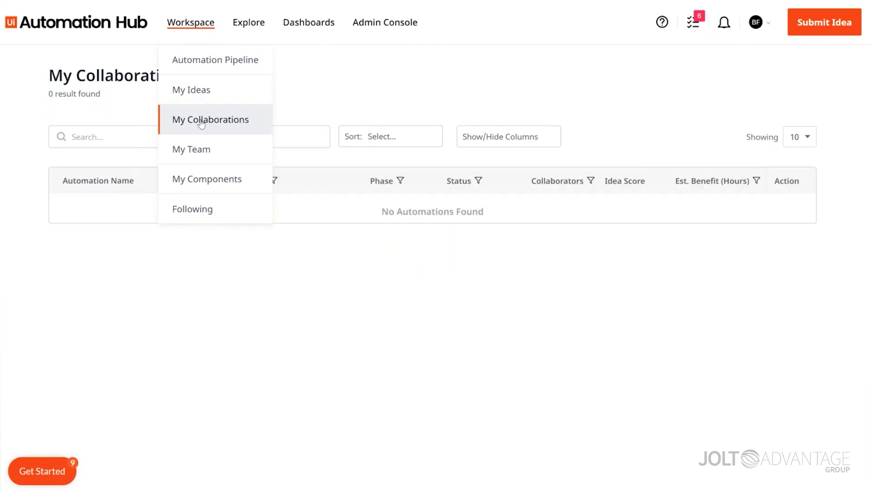
{"action": "left_click", "coordinate": [199, 152]}
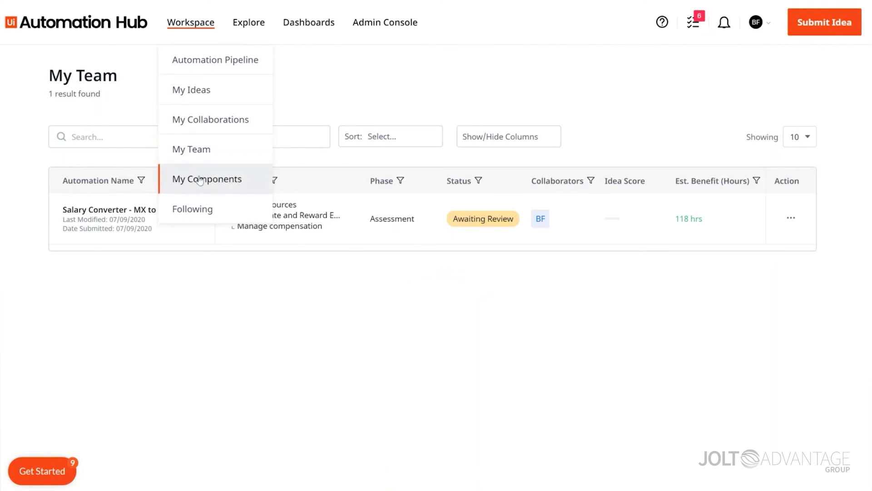
{"action": "left_click", "coordinate": [199, 212]}
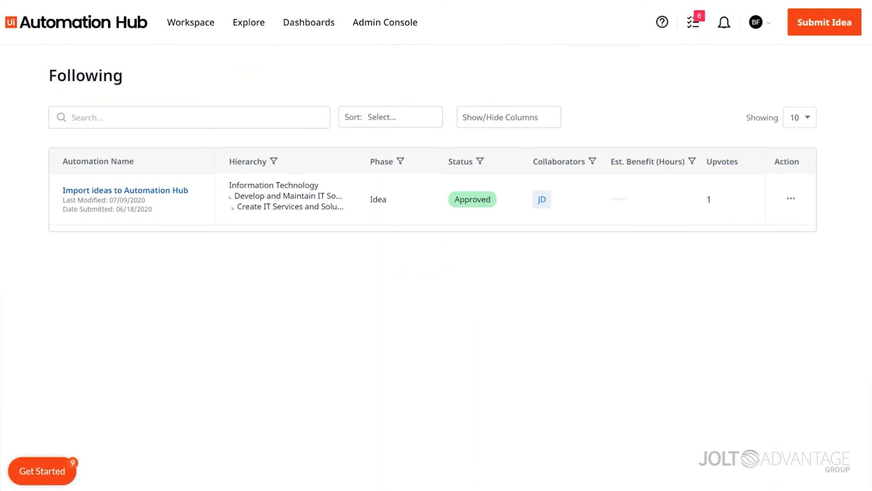
- Return to Explore Automations, now listing five automations including Salary Converter - MX to US
{"action": "left_click", "coordinate": [78, 21]}
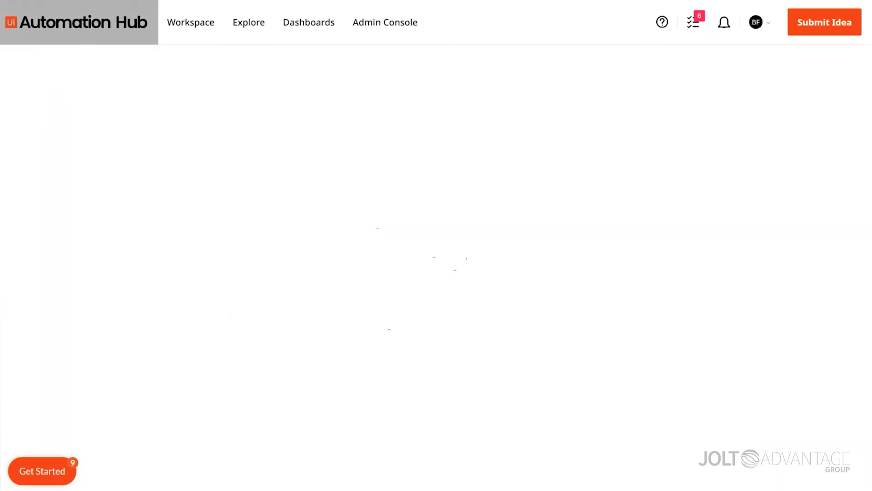
{"action": "mouse_move", "coordinate": [809, 23]}
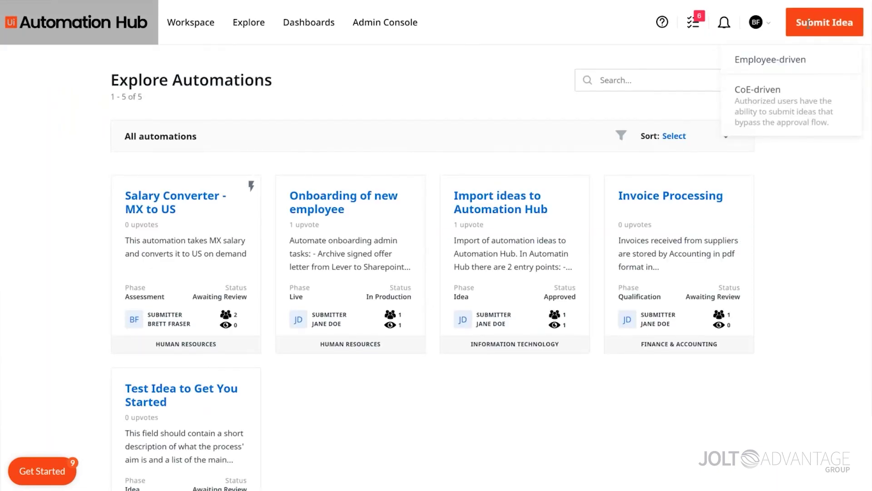